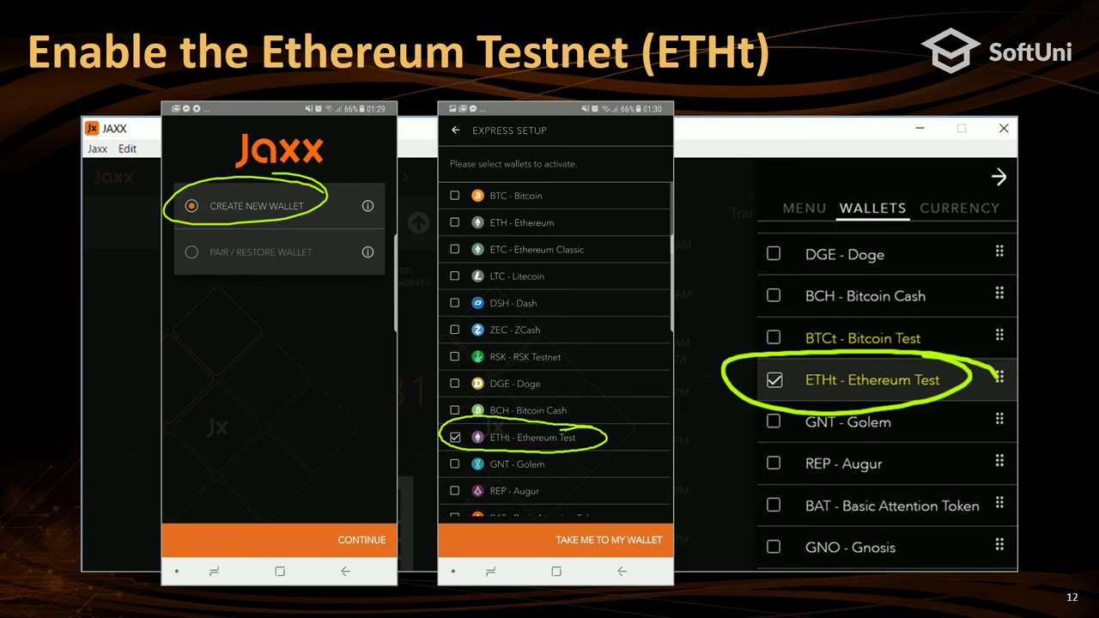
# Step: Advance the slide show to the next slide and switch to Jaxx to examine the EthereumTest address and ETHt wallet
pyautogui.press('Right')
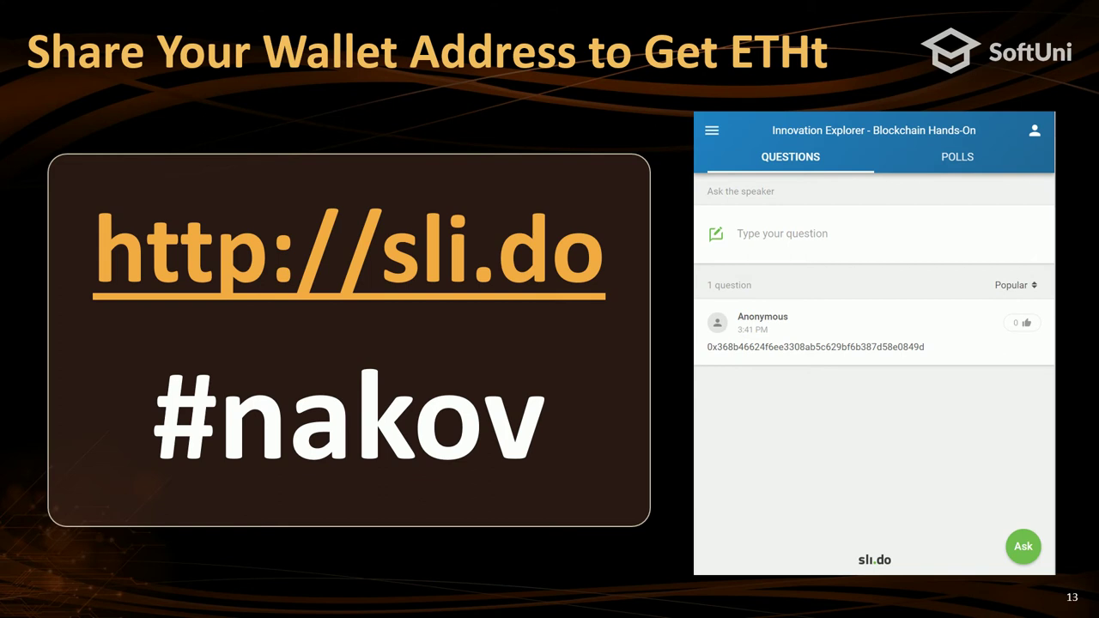
pyautogui.hotkey('alt', 'Tab')
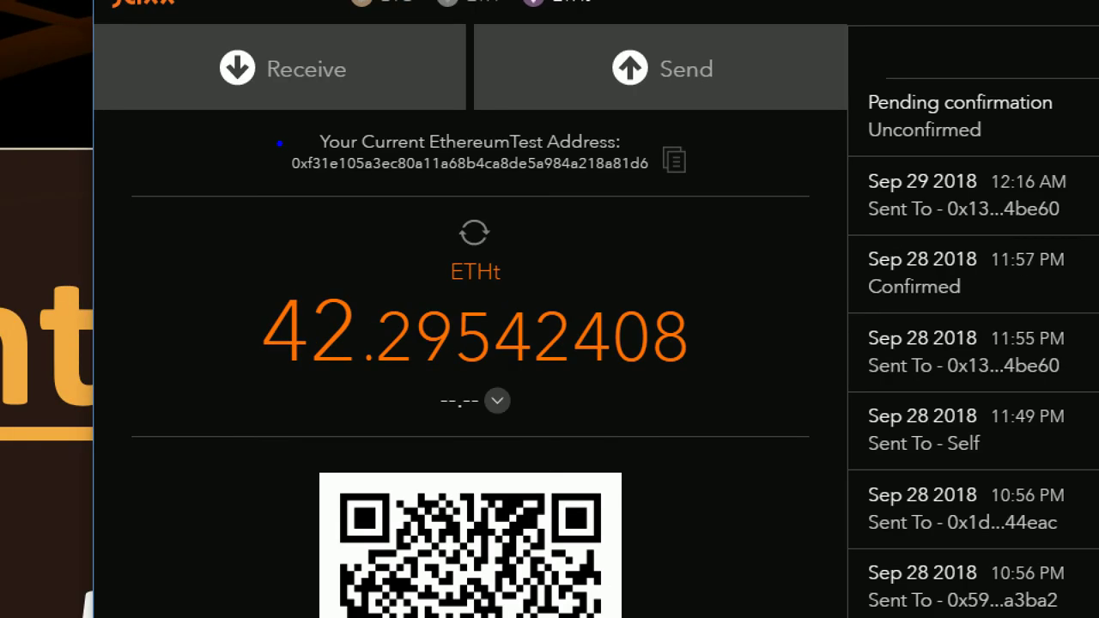
pyautogui.moveTo(269, 120)
pyautogui.mouseDown()
pyautogui.moveTo(462, 184)
pyautogui.moveTo(708, 201)
pyautogui.mouseUp()
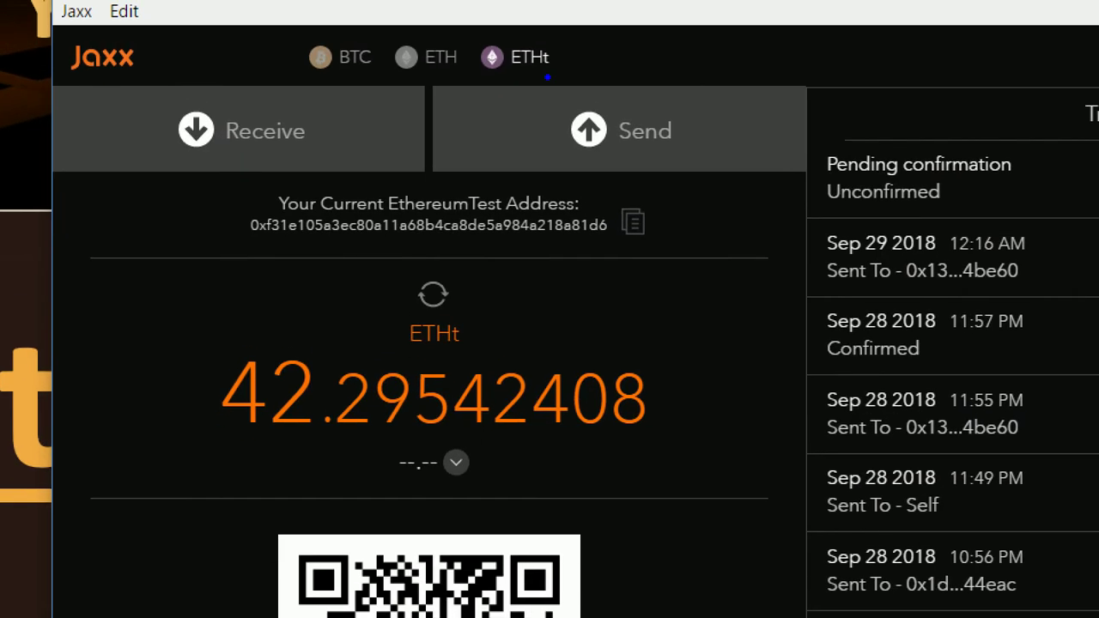
pyautogui.moveTo(474, 31)
pyautogui.mouseDown()
pyautogui.moveTo(515, 86)
pyautogui.moveTo(601, 89)
pyautogui.moveTo(591, 90)
pyautogui.mouseUp()
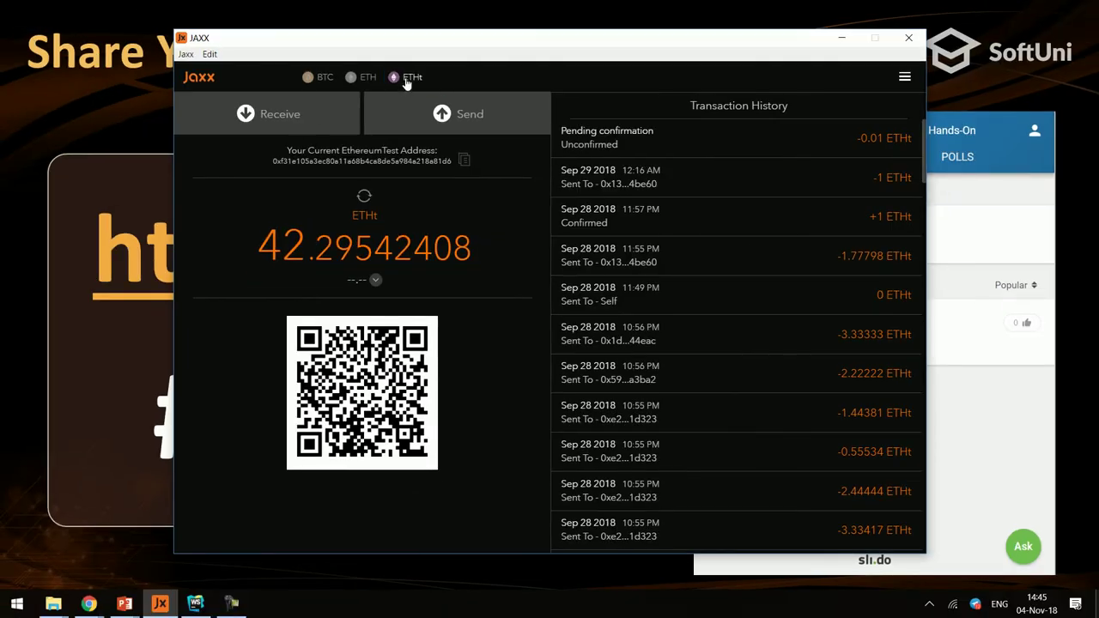
# Step: View the BTC and ETH wallets, dismiss the Jaxx bulletin, and return to the ETHt wallet
pyautogui.click(407, 80)
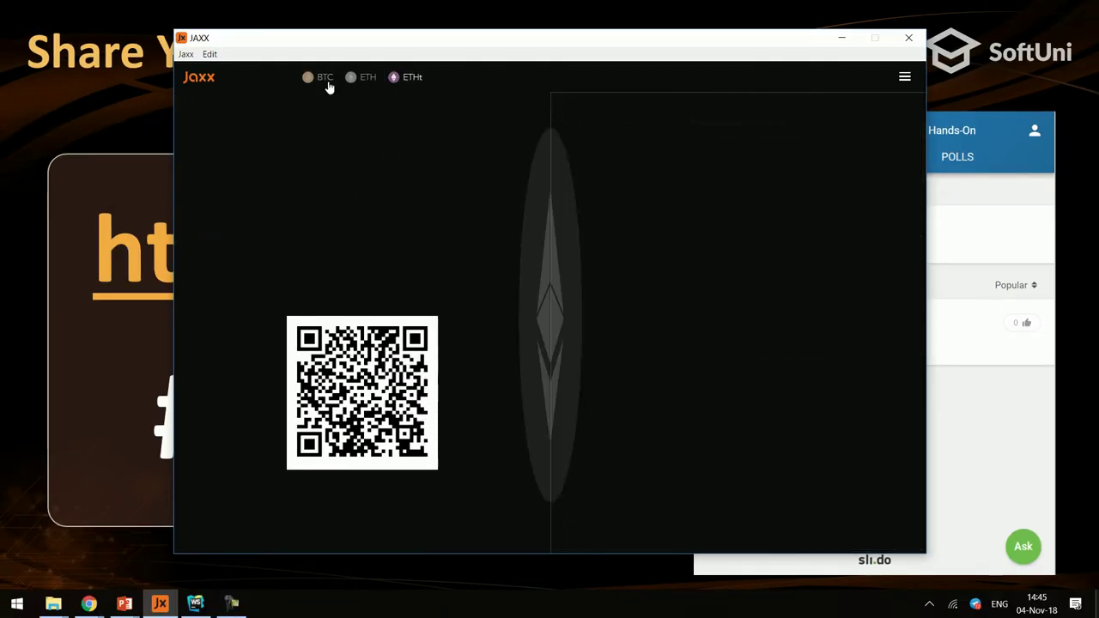
pyautogui.click(327, 84)
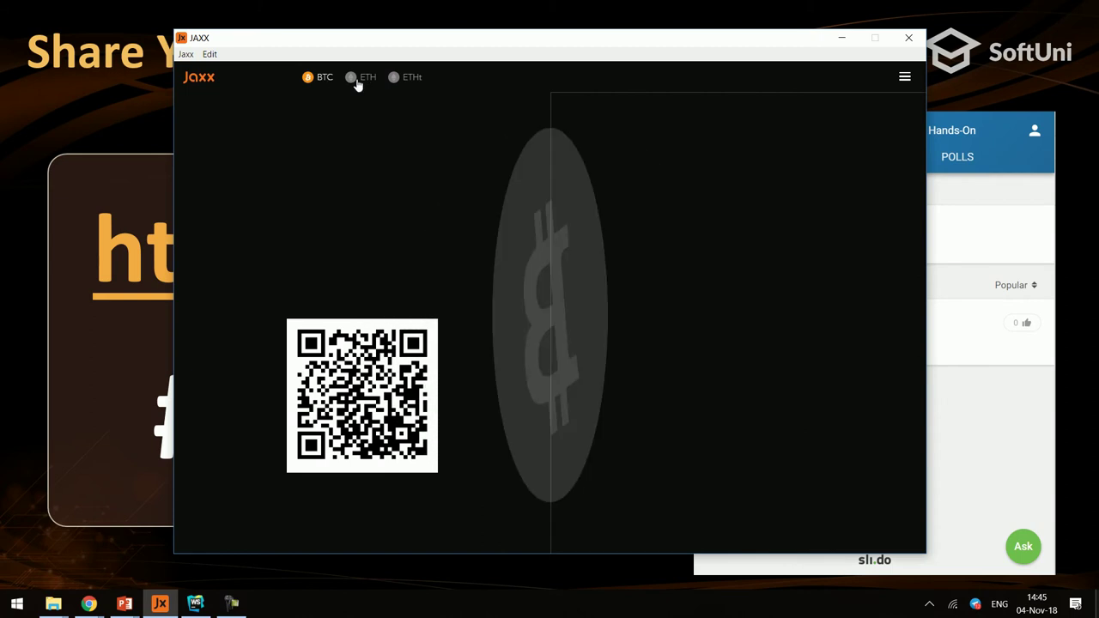
pyautogui.click(364, 79)
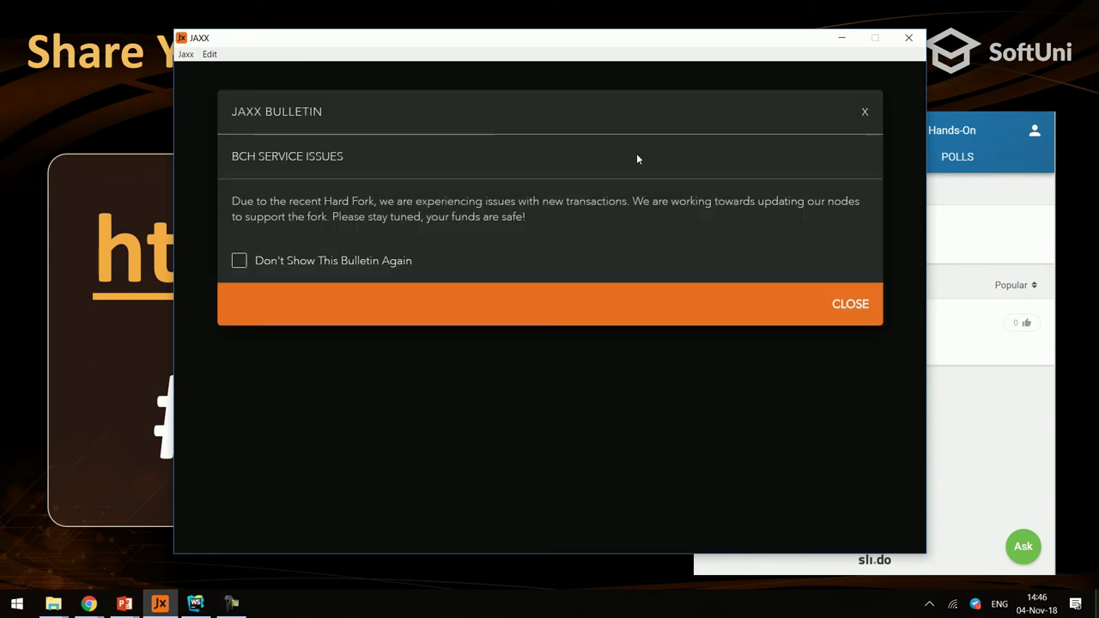
pyautogui.click(846, 296)
pyautogui.click(411, 82)
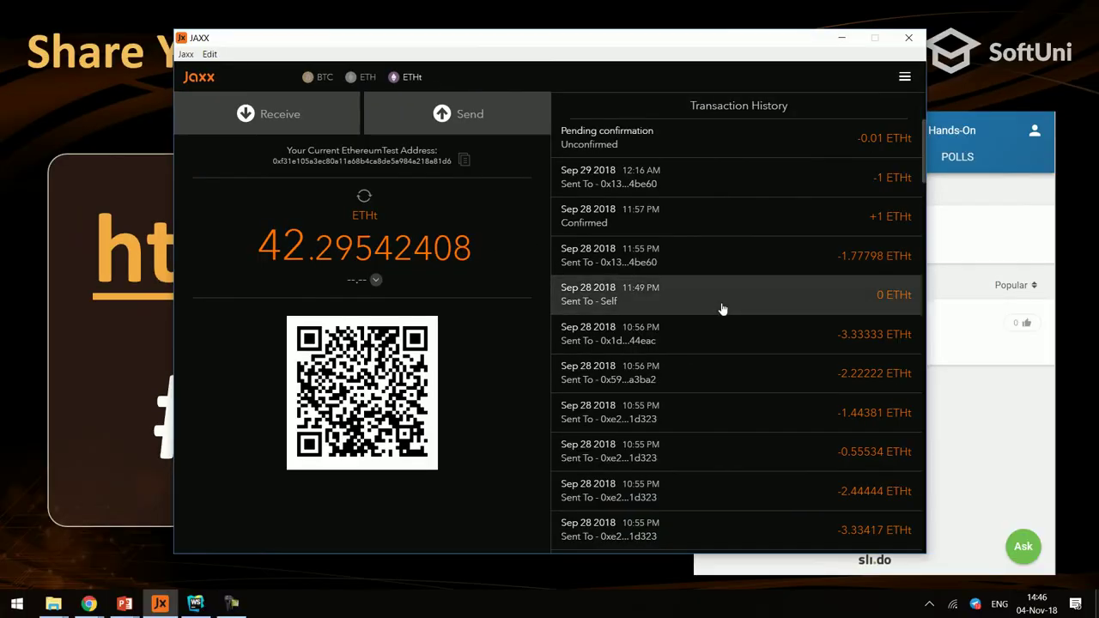
# Step: Browse the ETHt transaction history back to the January 2018 entries, and return to the slide show
pyautogui.scroll(-10, 791, 326)
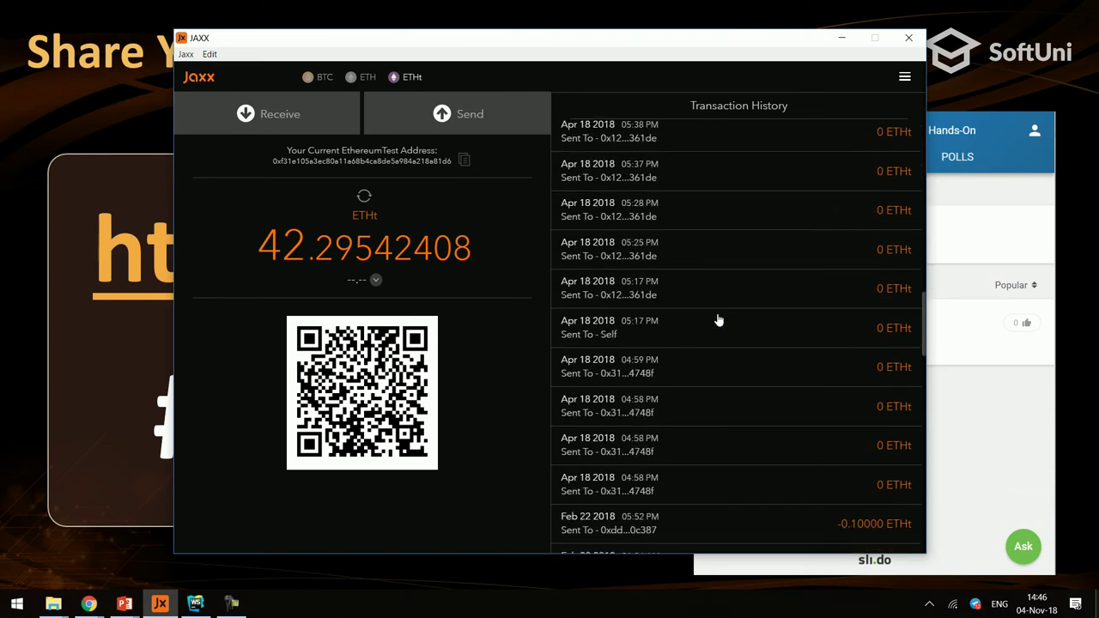
pyautogui.scroll(-15, 718, 320)
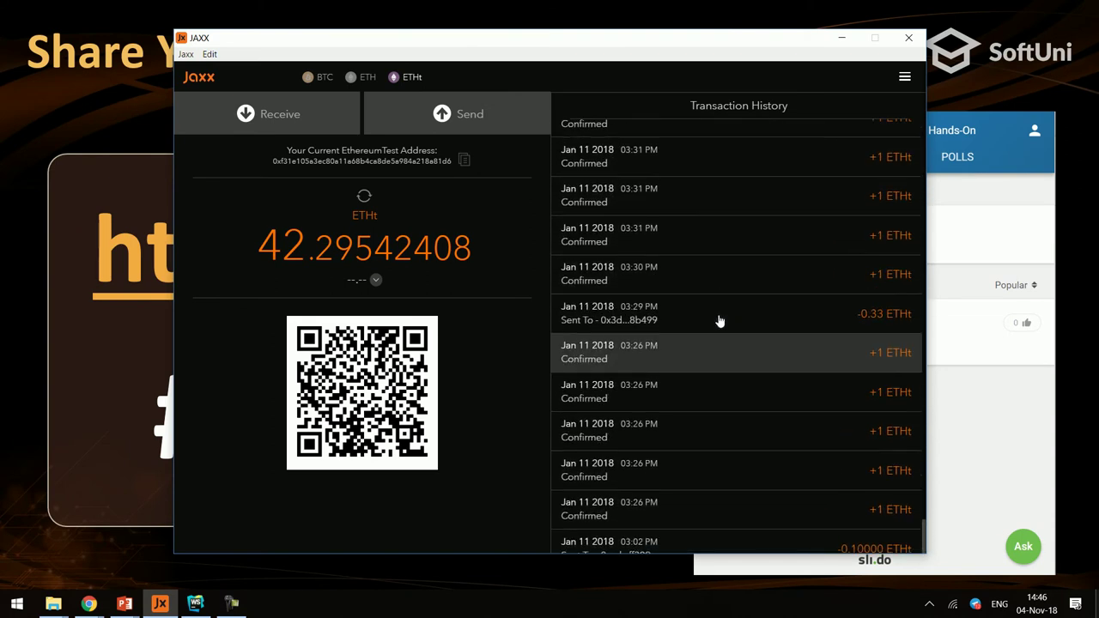
pyautogui.scroll(20, 719, 321)
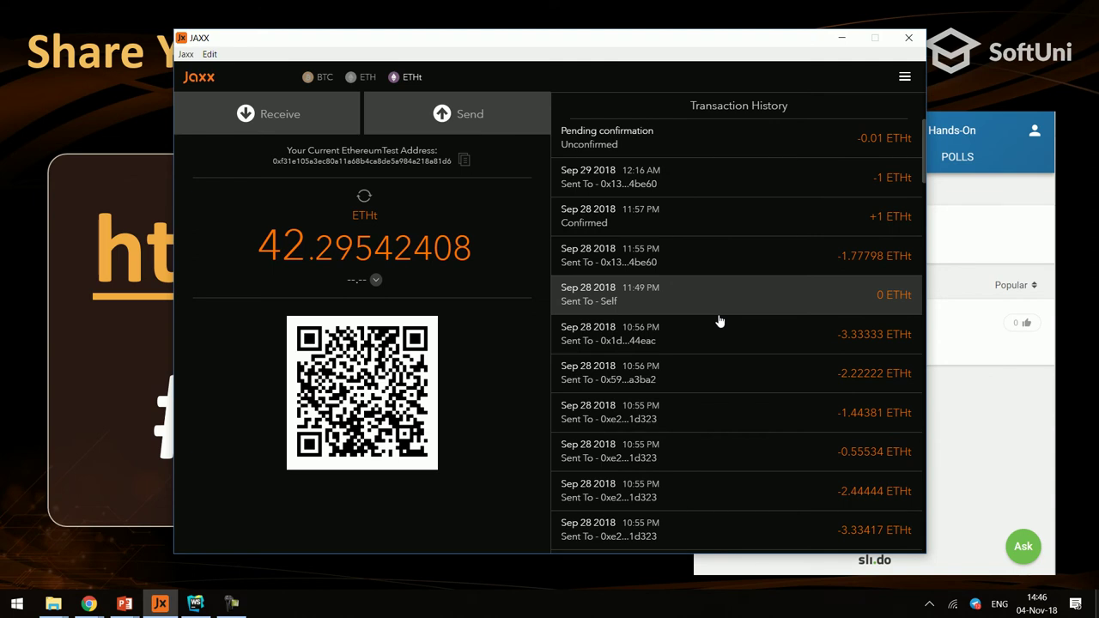
pyautogui.click(64, 290)
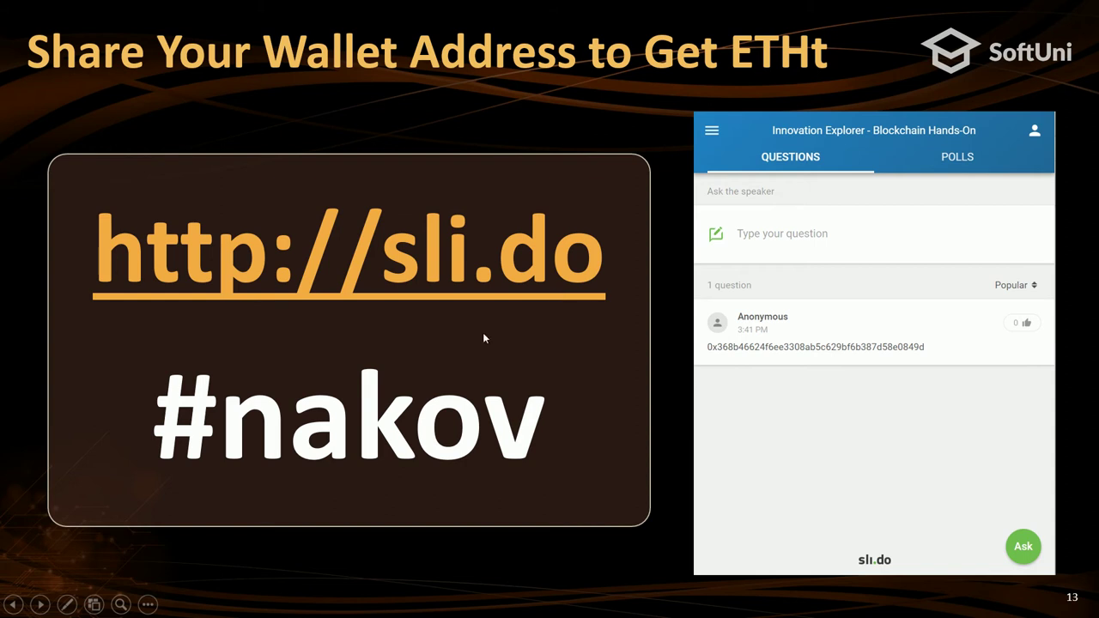
# Step: Switch to Chrome and load sli.do in a new incognito window
pyautogui.hotkey('alt', 'Tab')
pyautogui.hotkey('alt', 'Tab')
pyautogui.hotkey('ctrl', 'shift', 'n')
pyautogui.write('s')
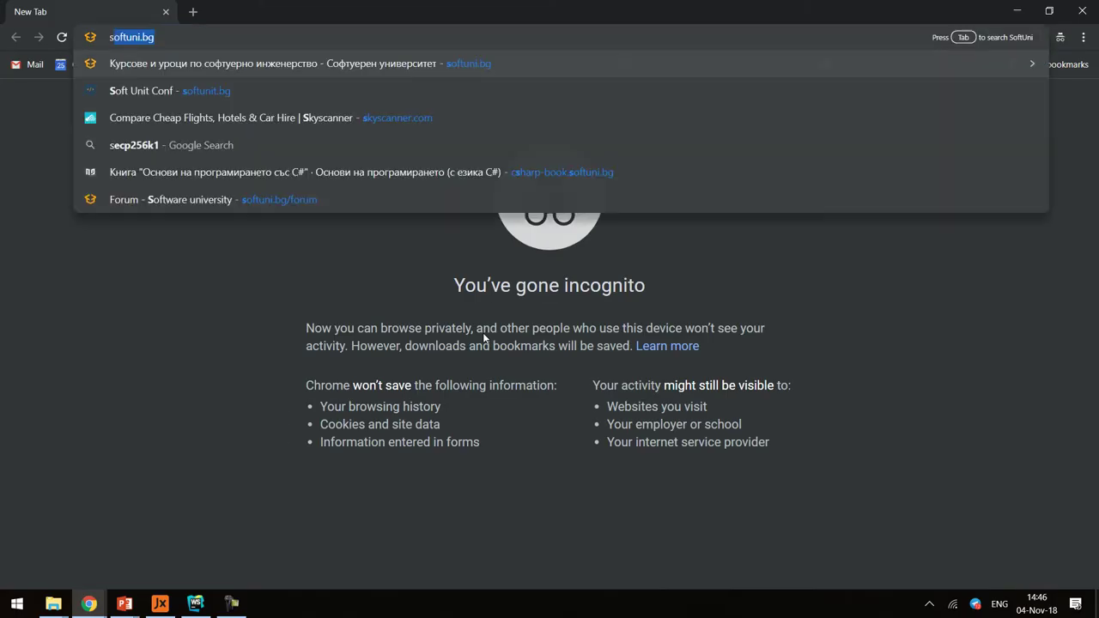
pyautogui.write('li.do')
pyautogui.press('Return')
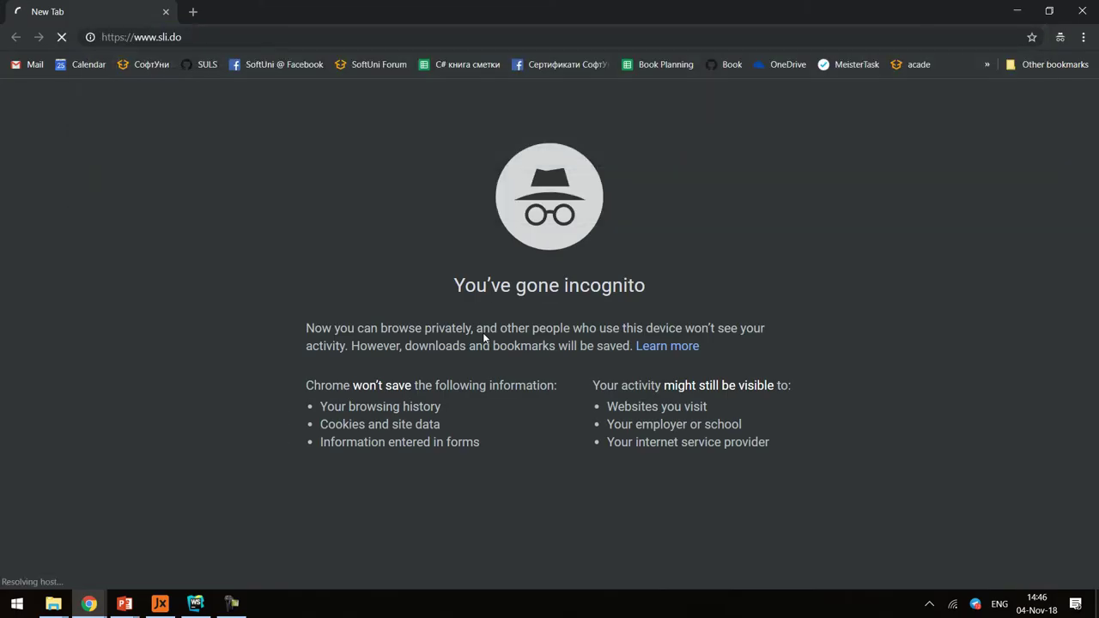
# Step: Join the Slido event with the event code nakov
pyautogui.click(348, 481)
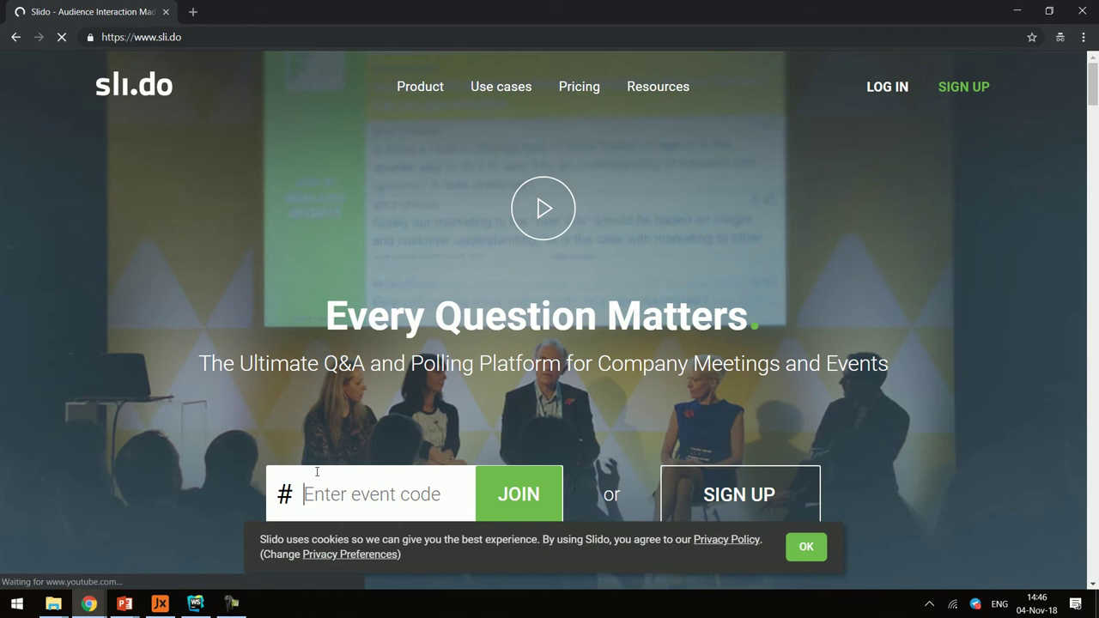
pyautogui.write('nakov')
pyautogui.press('Return')
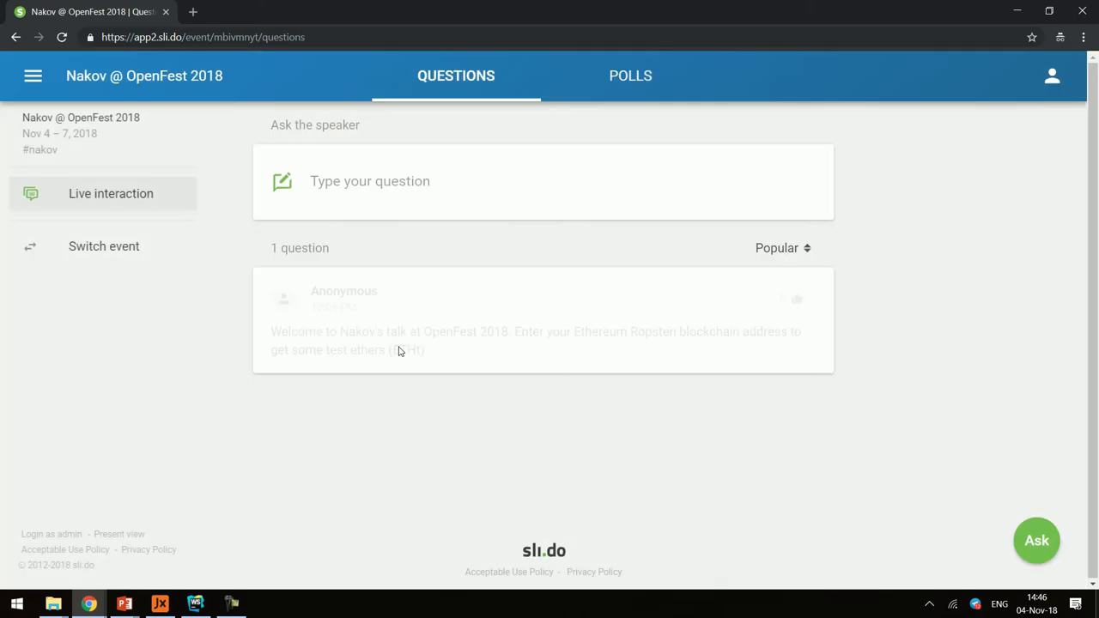
# Step: Copy the current EthereumTest address from Jaxx and post it as a question in the Slido event
pyautogui.click(380, 183)
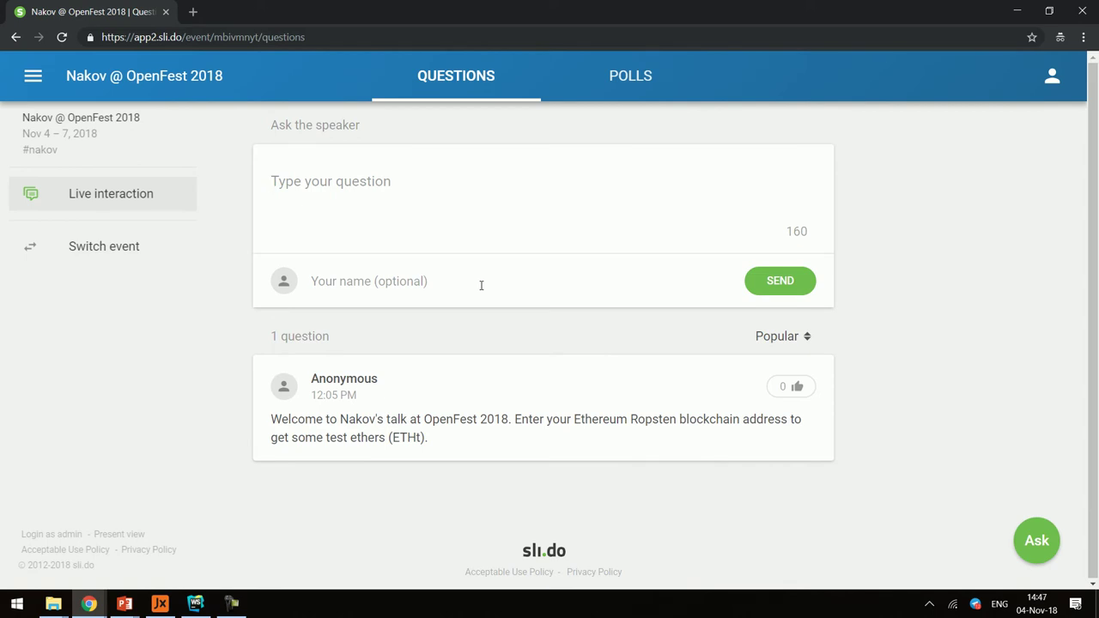
pyautogui.hotkey('alt', 'Tab')
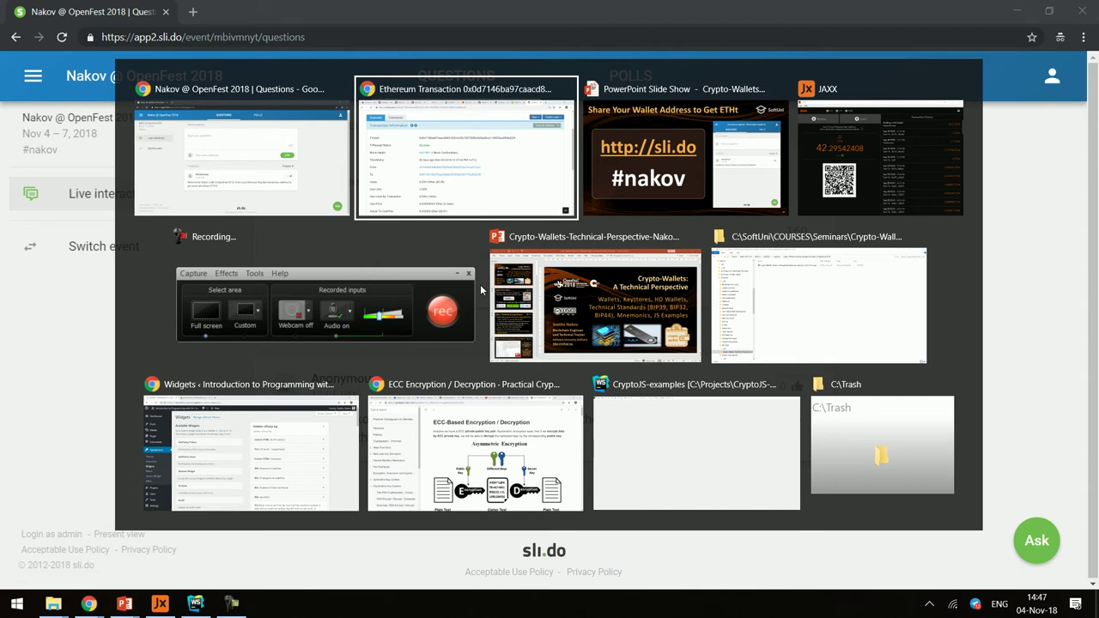
pyautogui.hotkey('alt', 'Tab')
pyautogui.hotkey('alt', 'Tab')
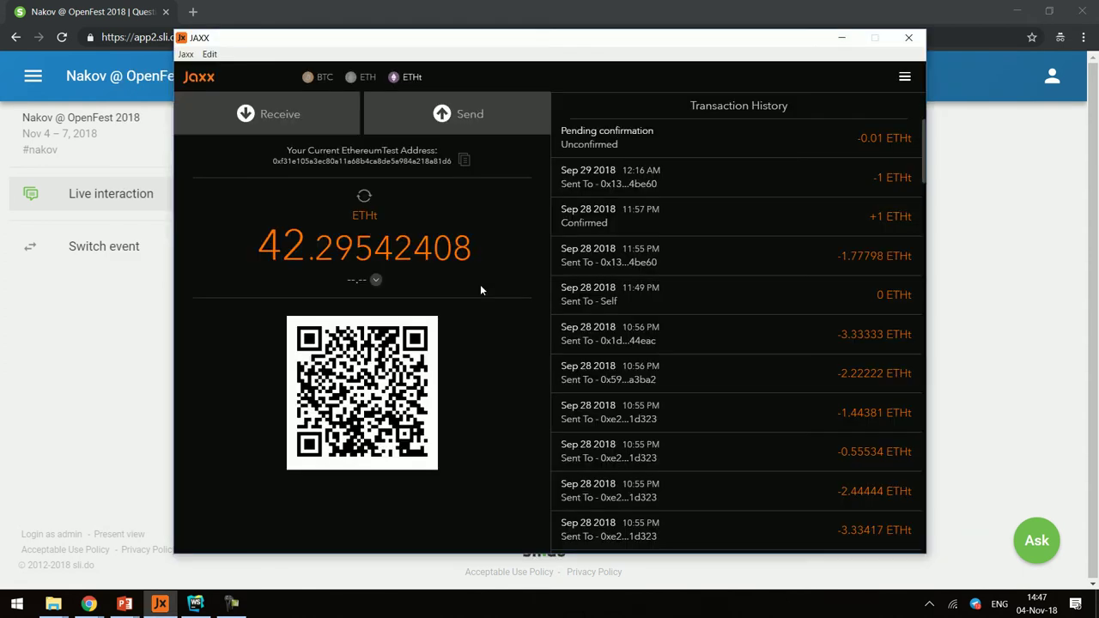
pyautogui.click(464, 163)
pyautogui.hotkey('alt', 'Tab')
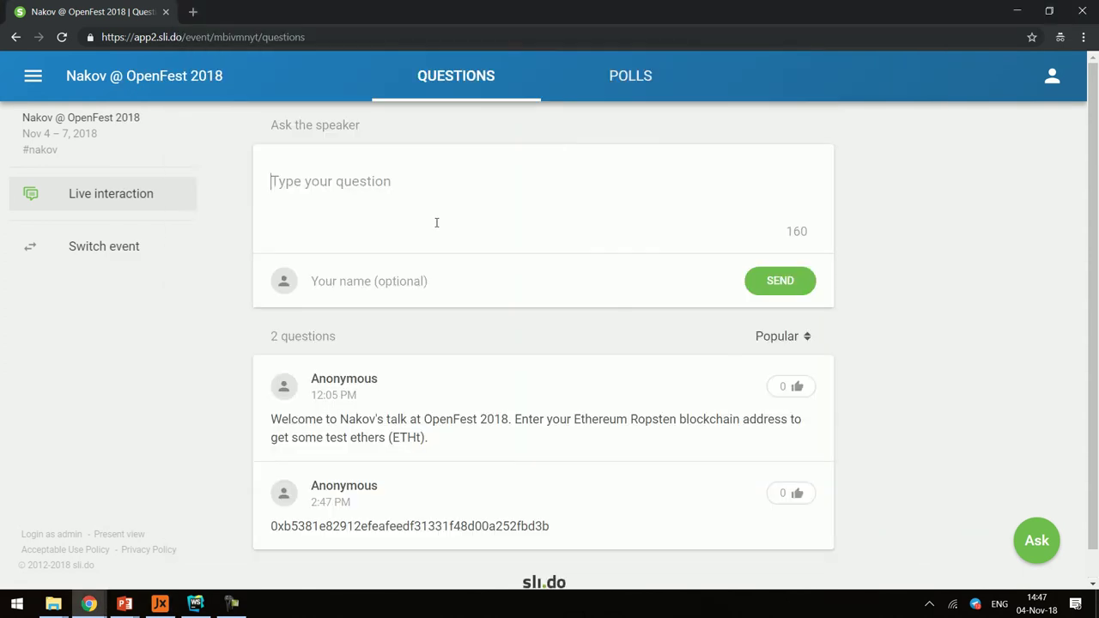
pyautogui.click(436, 223)
pyautogui.hotkey('ctrl', 'v')
pyautogui.click(778, 287)
# Step: Copy the first participant's wallet address from the Slido questions and send 1 ETHt to it from Jaxx
pyautogui.doubleClick(498, 438)
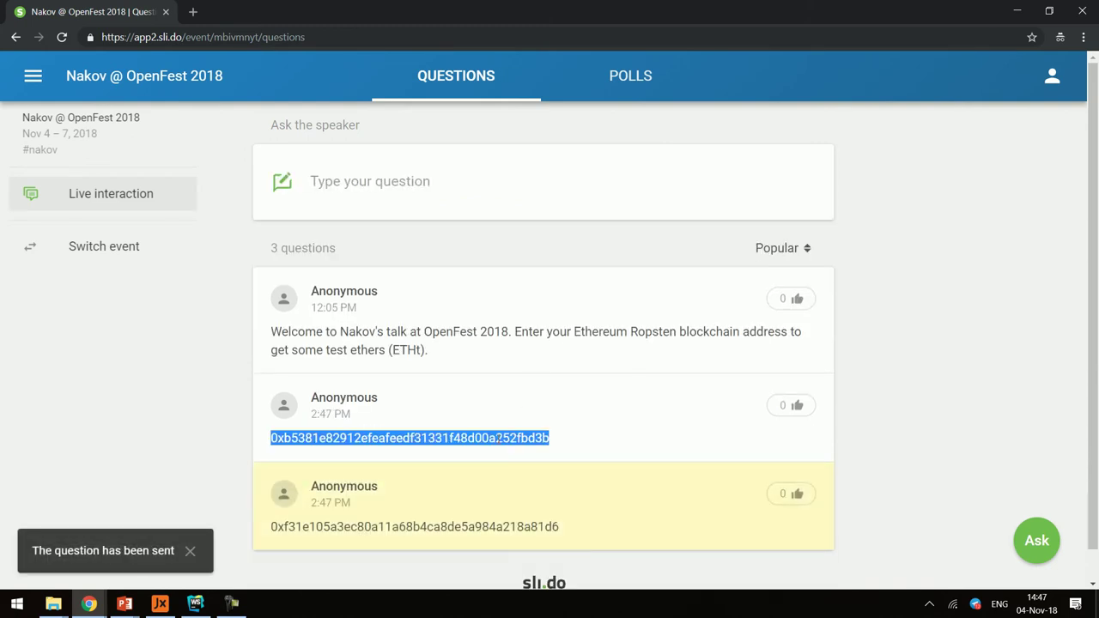
pyautogui.hotkey('alt', 'Tab')
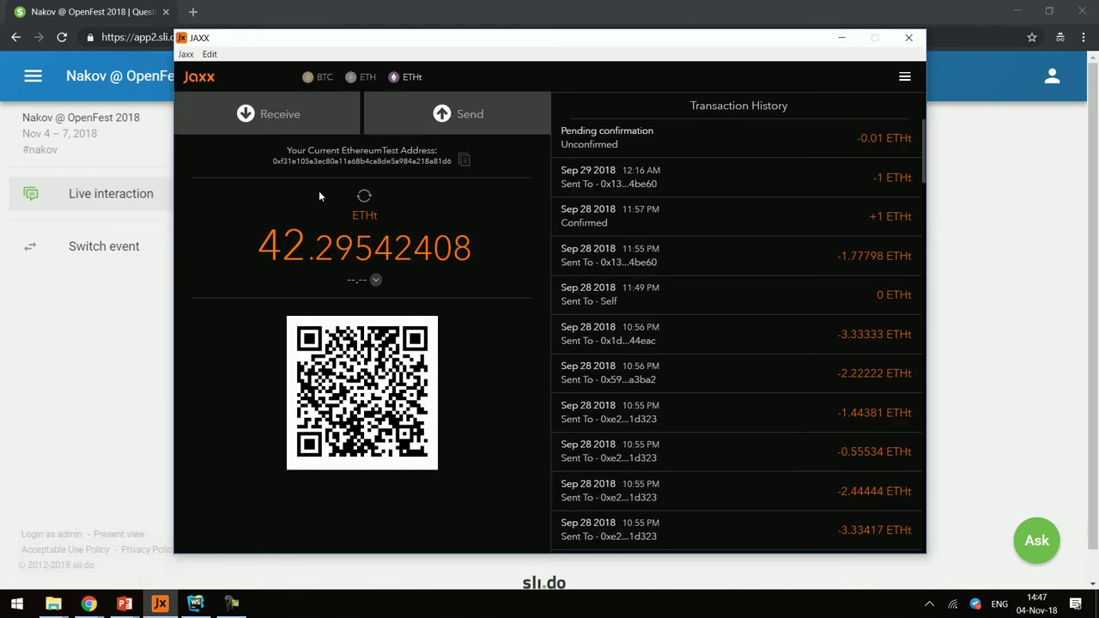
pyautogui.click(433, 115)
pyautogui.click(345, 152)
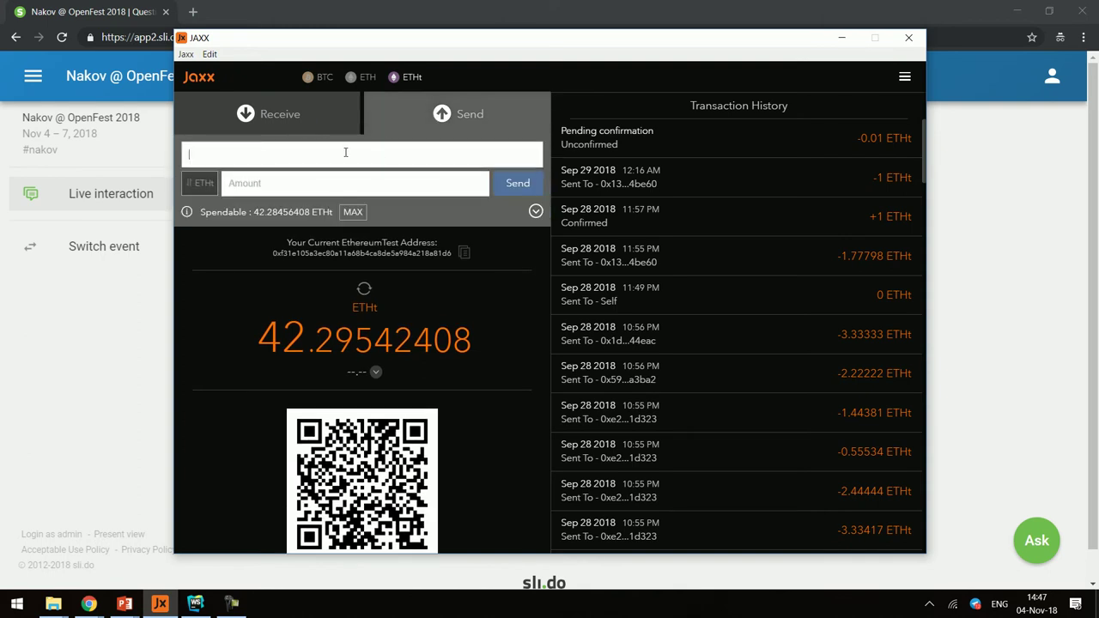
pyautogui.hotkey('ctrl', 'v')
pyautogui.click(339, 186)
pyautogui.write('1')
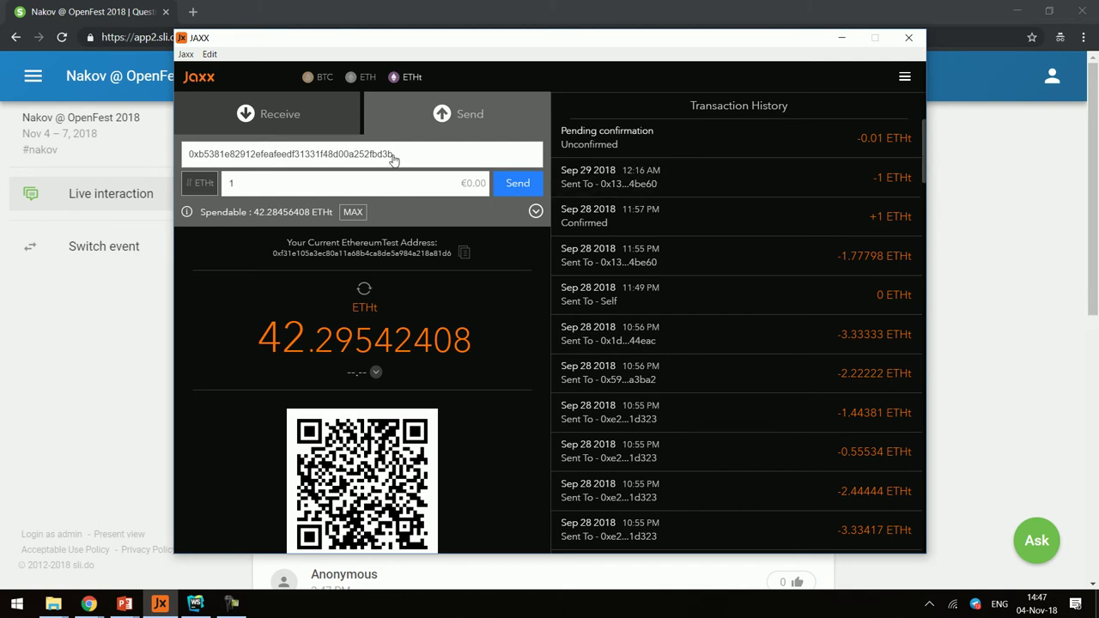
pyautogui.press('Return')
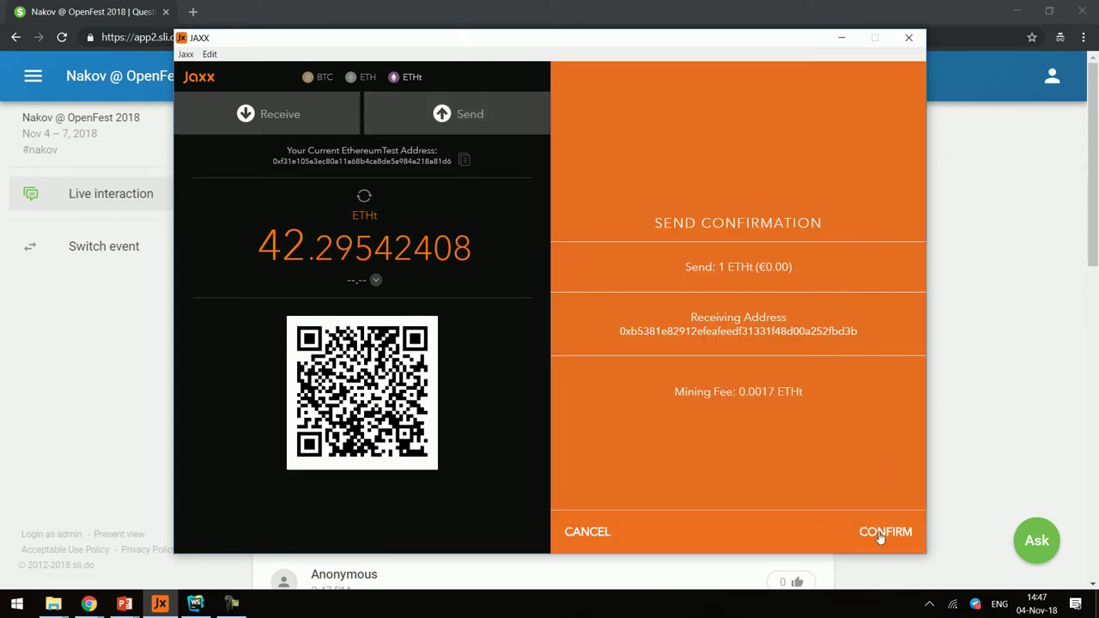
pyautogui.click(880, 532)
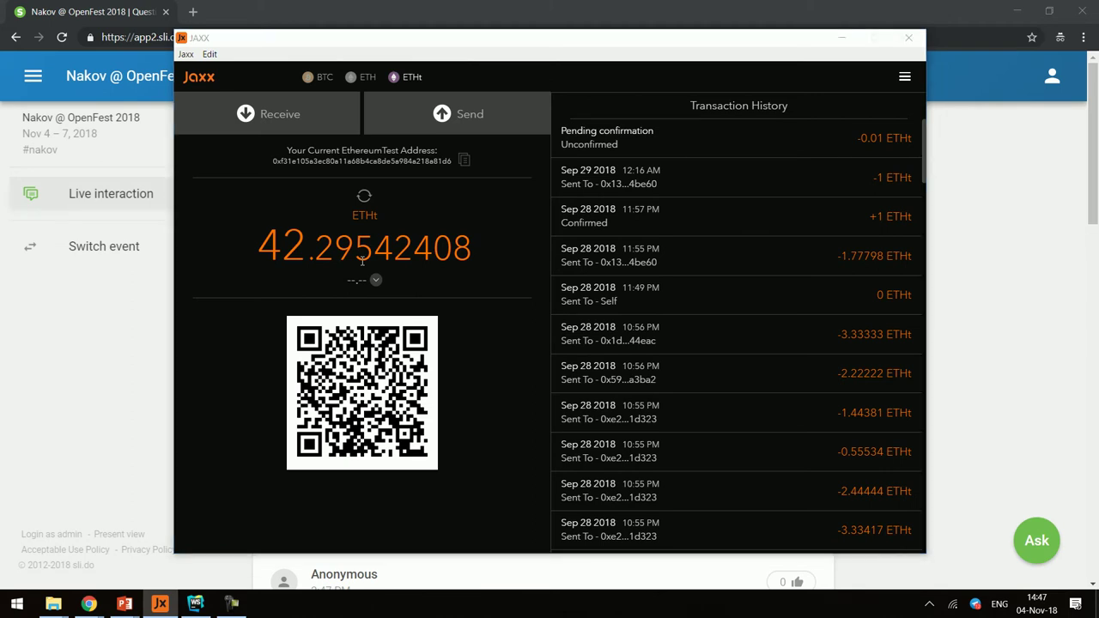
# Step: Copy the self-posted wallet address from the Slido questions and enter it in Jaxx as recipient of 0.5 ETHt
pyautogui.hotkey('alt', 'Tab')
pyautogui.scroll(-1, 435, 489)
pyautogui.doubleClick(412, 383)
pyautogui.hotkey('alt', 'Tab')
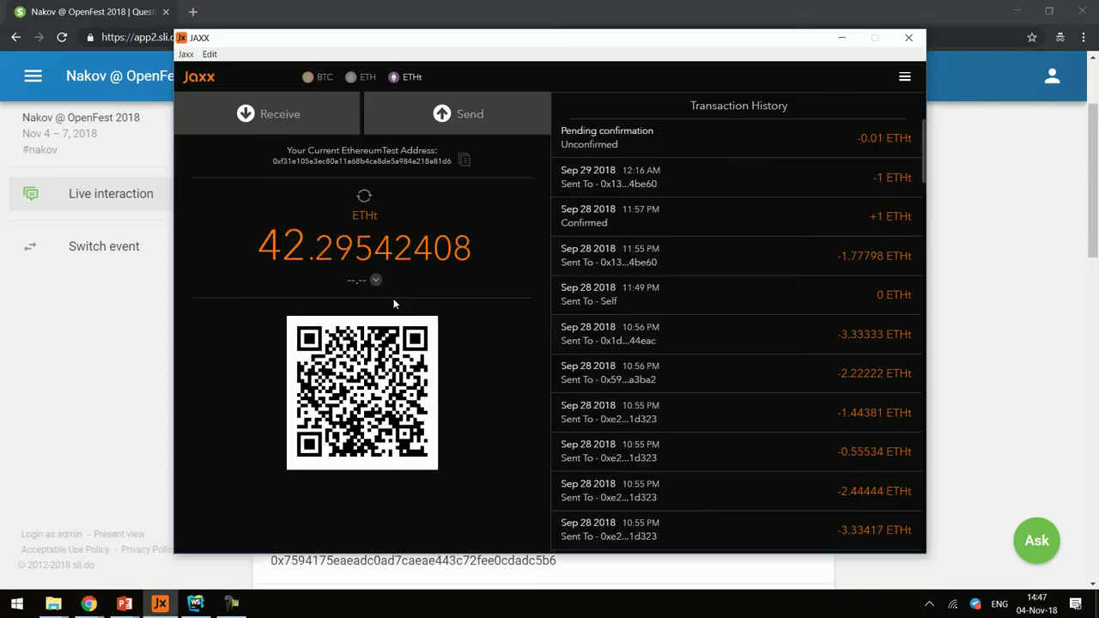
pyautogui.click(258, 125)
pyautogui.click(326, 162)
pyautogui.hotkey('ctrl', 'v')
pyautogui.click(299, 175)
pyautogui.write('0.')
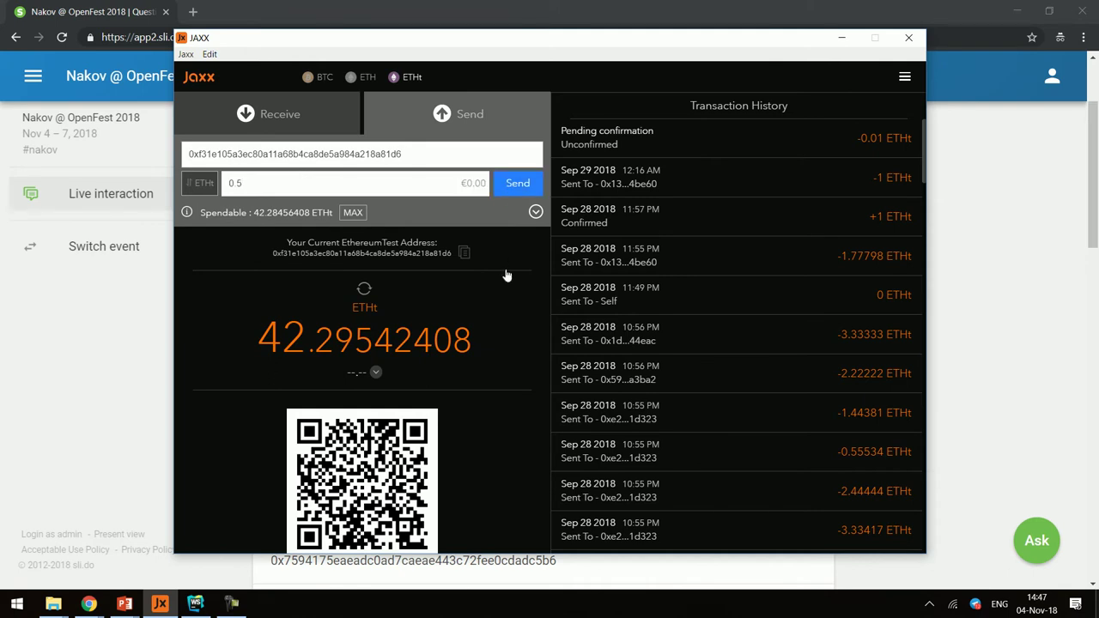
# Step: Copy another participant's wallet address from the Slido questions and confirm the 0.5 ETHt transfer in Jaxx
pyautogui.hotkey('alt', 'Tab')
pyautogui.doubleClick(521, 472)
pyautogui.hotkey('alt', 'Tab')
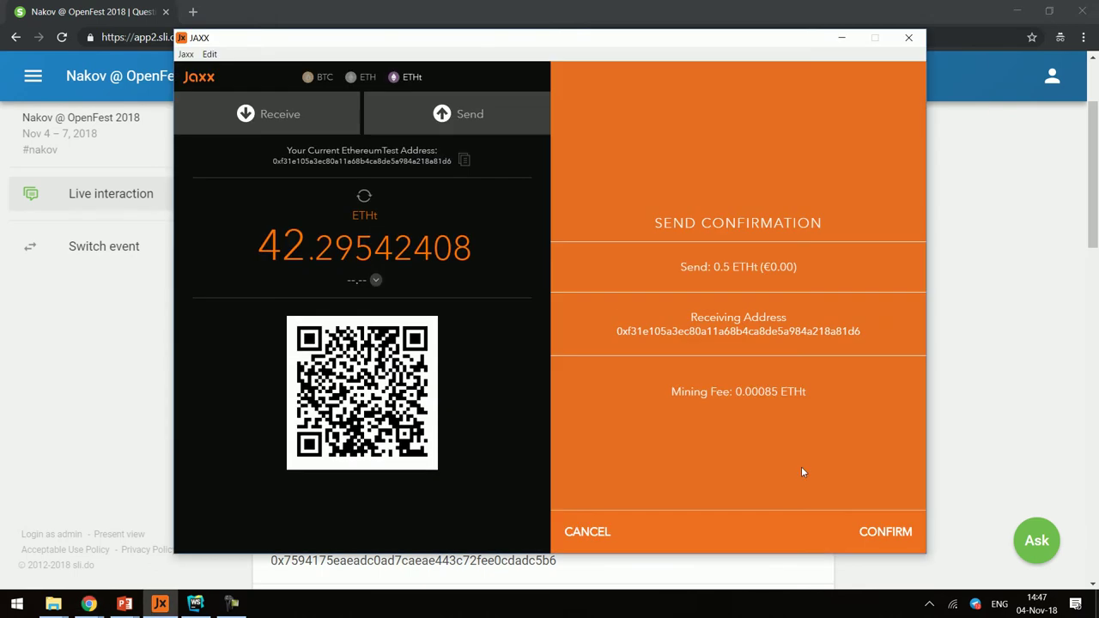
pyautogui.click(884, 536)
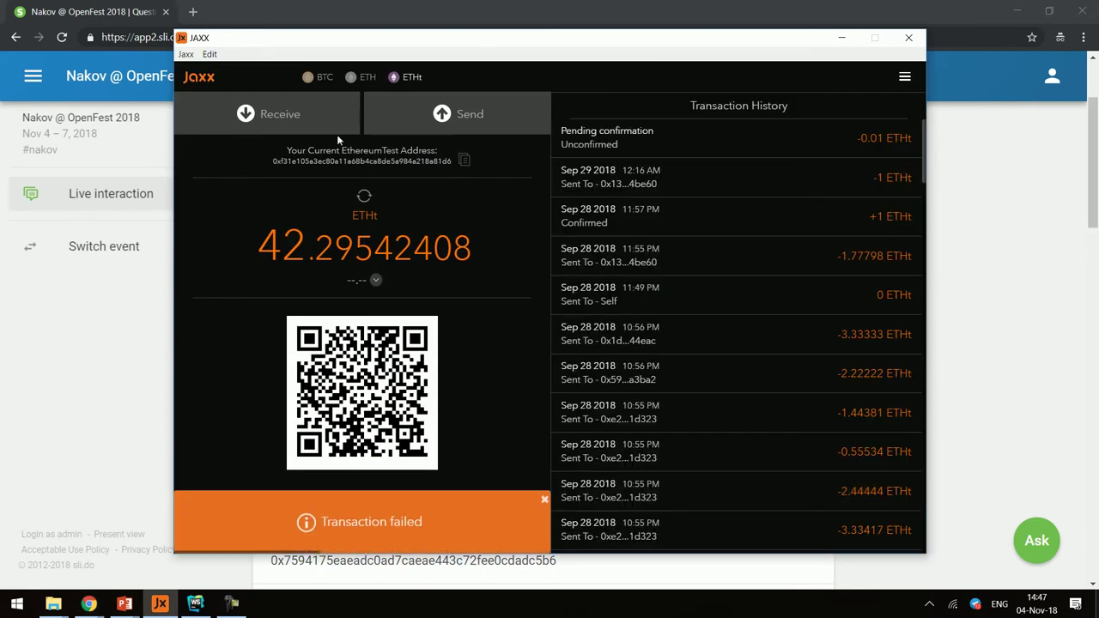
# Step: Send 0.7 ETHt from Jaxx to the participant's wallet address copied from the Slido questions
pyautogui.click(455, 115)
pyautogui.click(297, 149)
pyautogui.hotkey('ctrl', 'v')
pyautogui.click(294, 186)
pyautogui.write('0.7')
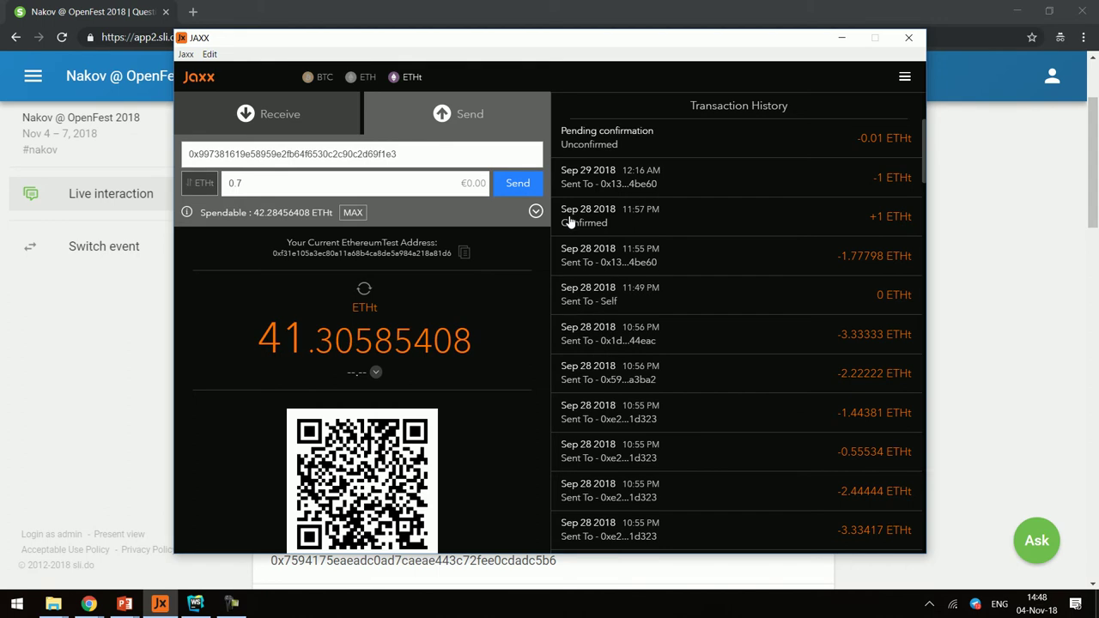
pyautogui.click(518, 183)
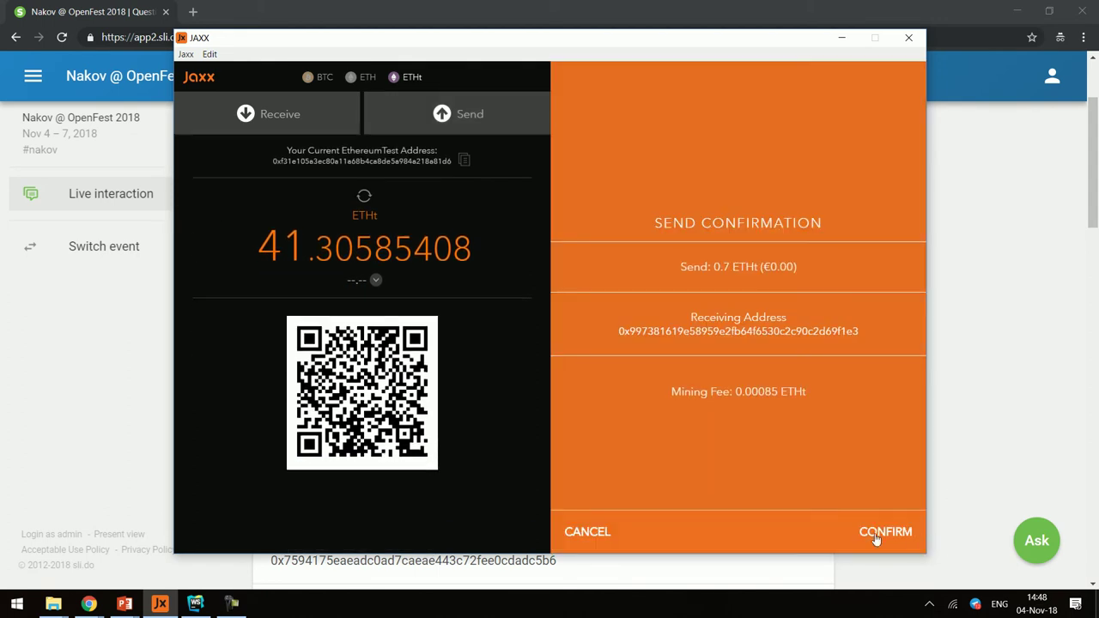
pyautogui.click(878, 532)
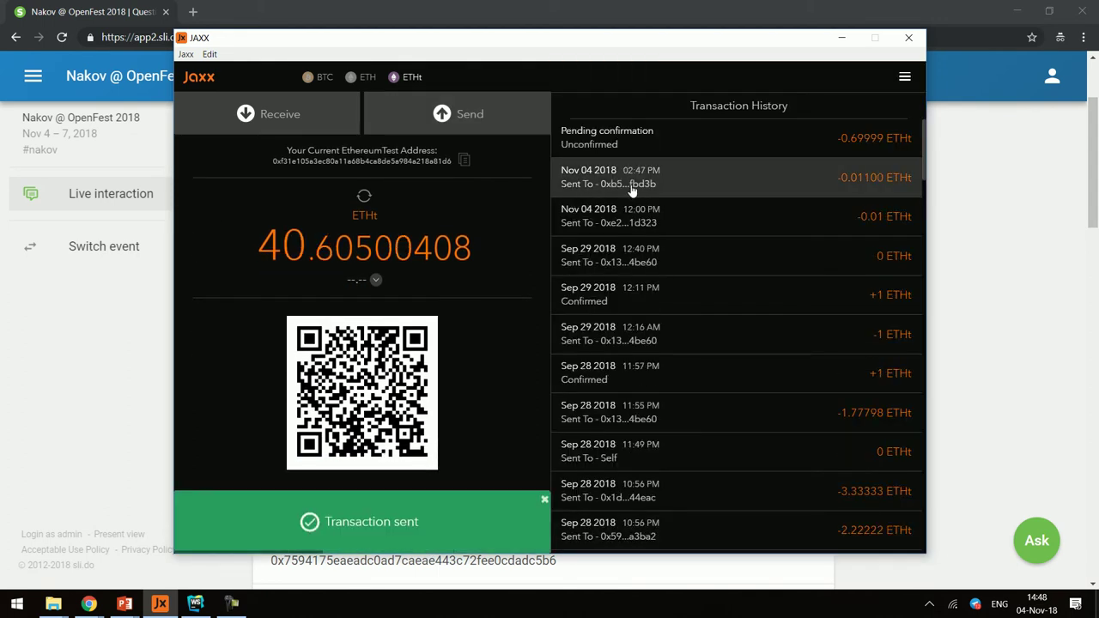
# Step: Expand the Nov 04 2018 02:47 PM transaction in the history and open its transaction ID in the block explorer
pyautogui.click(628, 178)
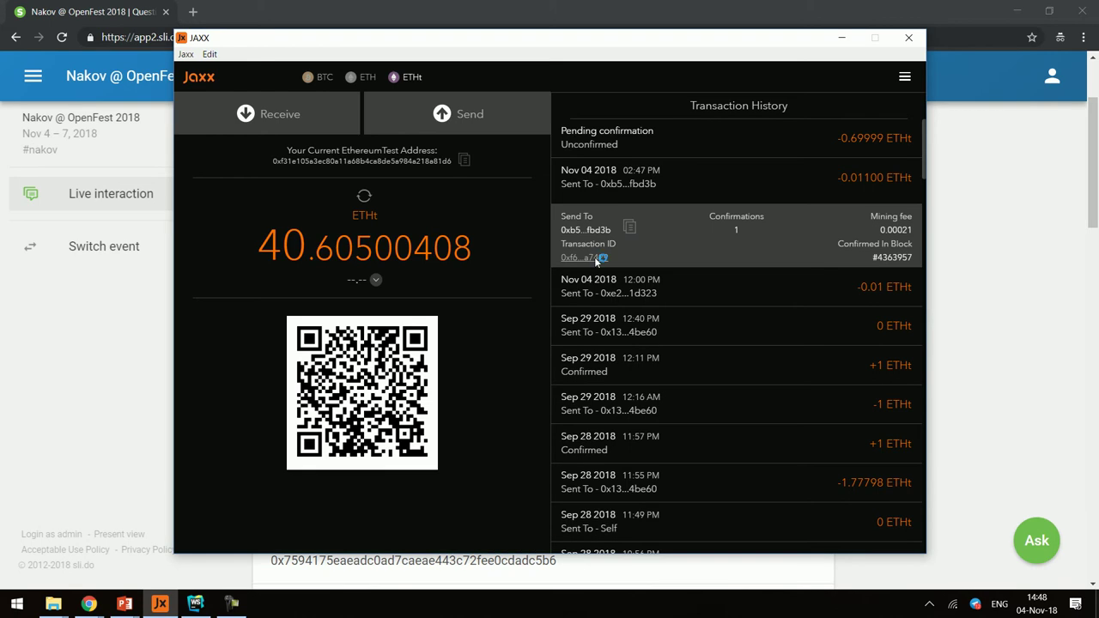
pyautogui.click(594, 257)
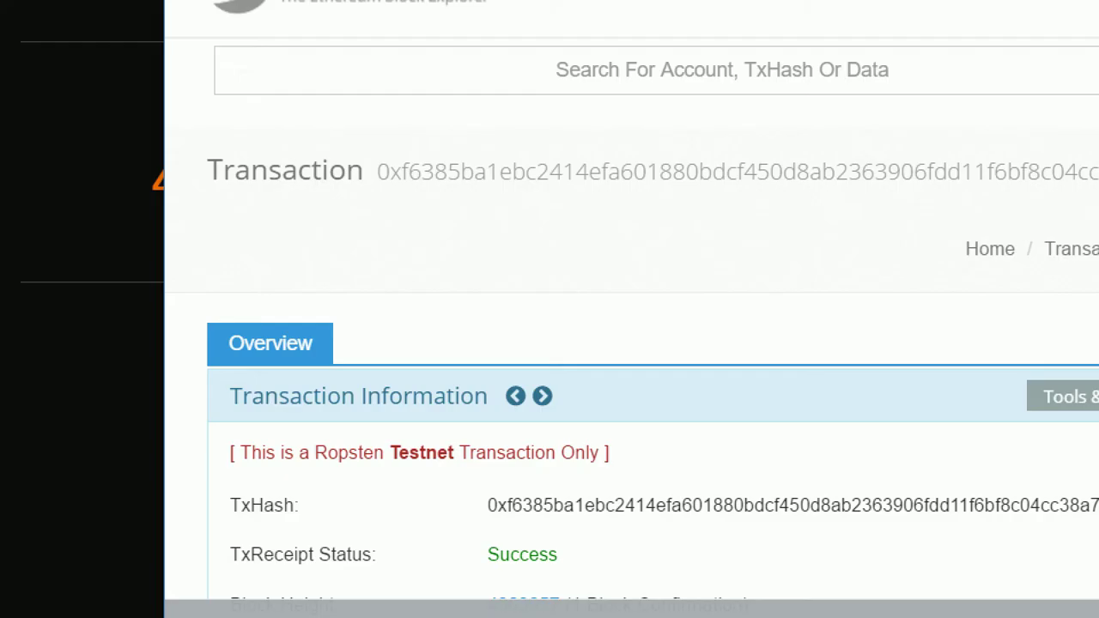
# Step: Examine the opened Ropsten transaction's status, block height, sender, recipient, value and gas in the block explorer, and close its view
pyautogui.moveTo(548, 225); pyautogui.dragTo(519, 221)
pyautogui.moveTo(472, 108)
pyautogui.mouseDown()
pyautogui.moveTo(355, 208)
pyautogui.moveTo(1071, 170)
pyautogui.moveTo(464, 104)
pyautogui.mouseUp()
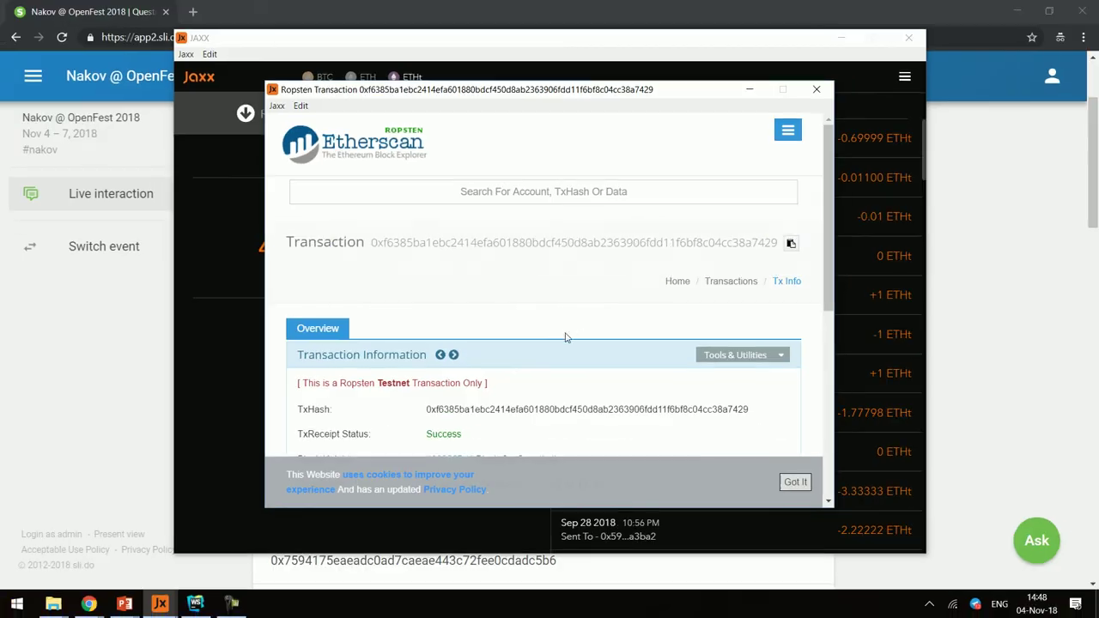
pyautogui.scroll(-5, 464, 406)
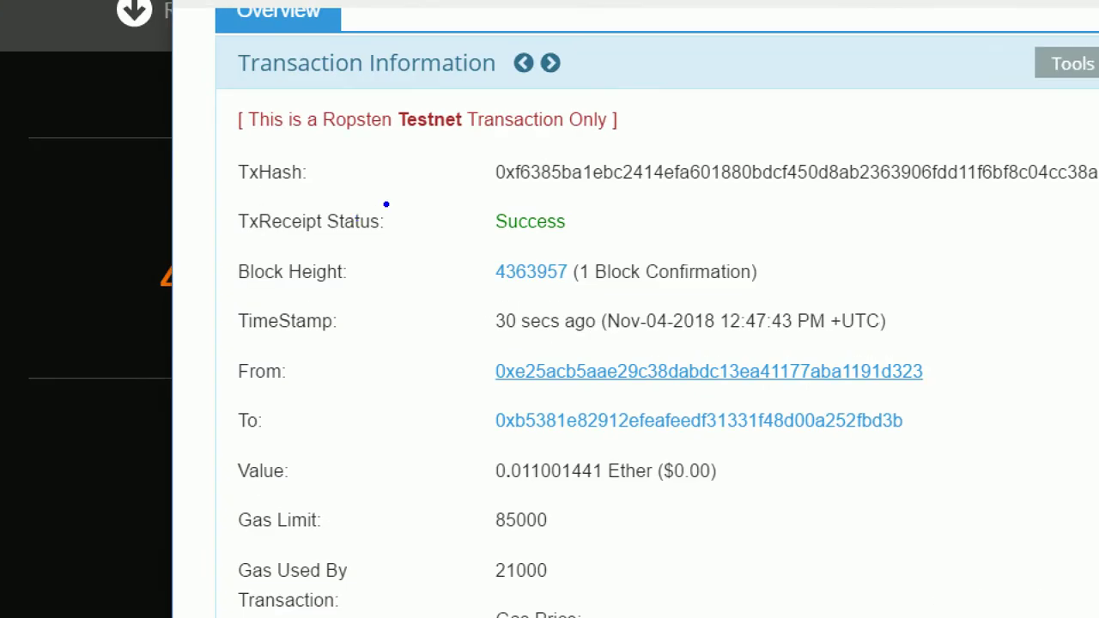
pyautogui.moveTo(452, 182); pyautogui.dragTo(616, 241)
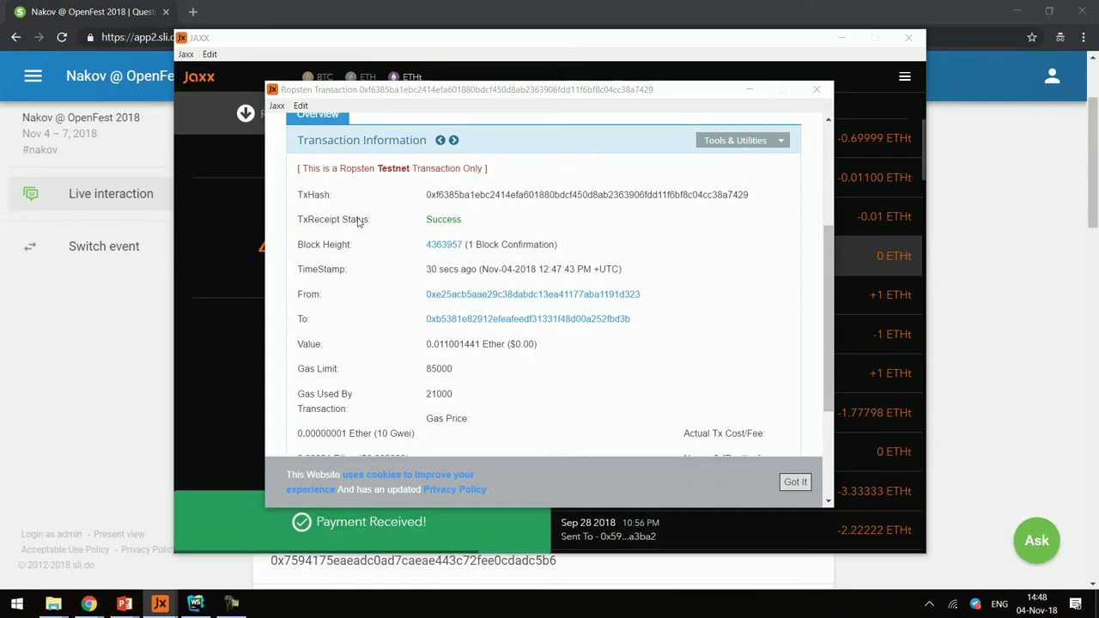
pyautogui.press('Escape')
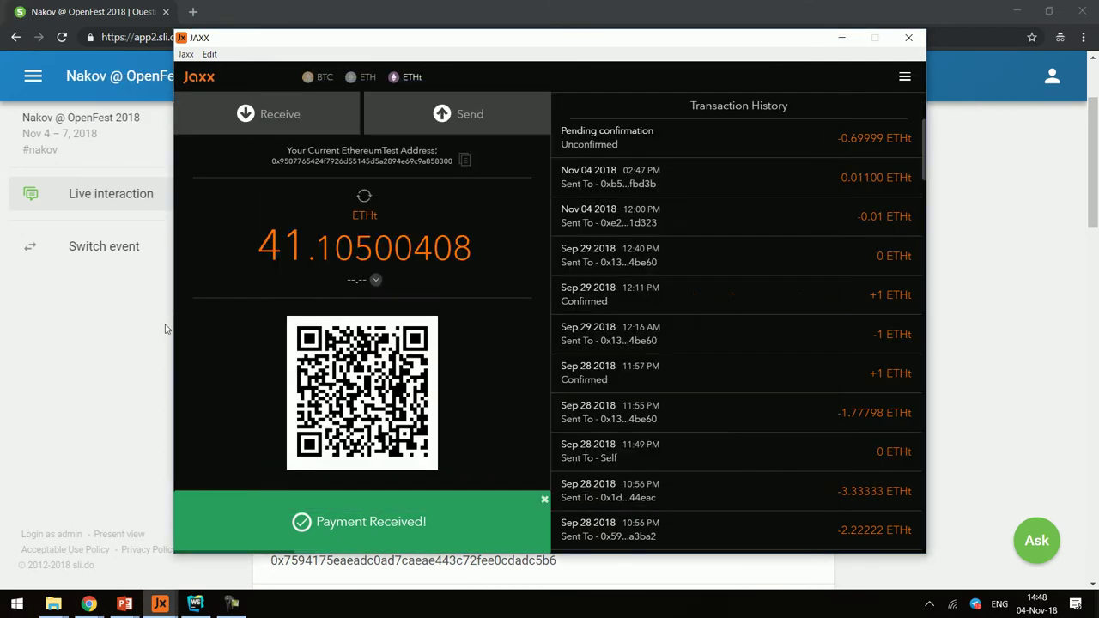
# Step: Copy the next participant's wallet address from the Slido questions and start a new ETHt transfer in Jaxx
pyautogui.click(167, 329)
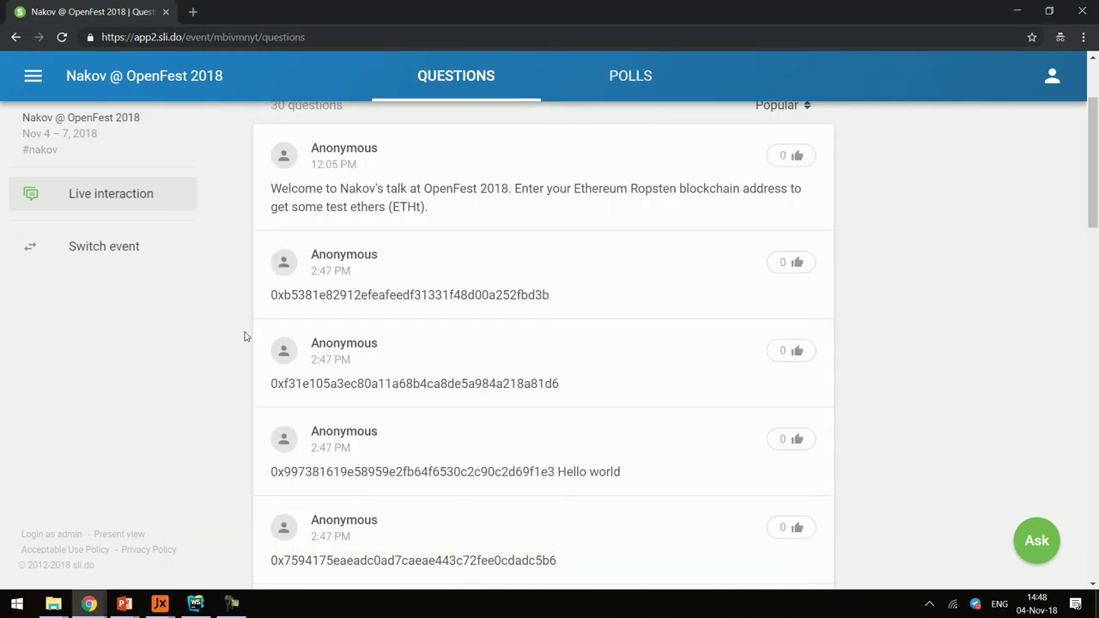
pyautogui.scroll(-2, 392, 333)
pyautogui.doubleClick(377, 417)
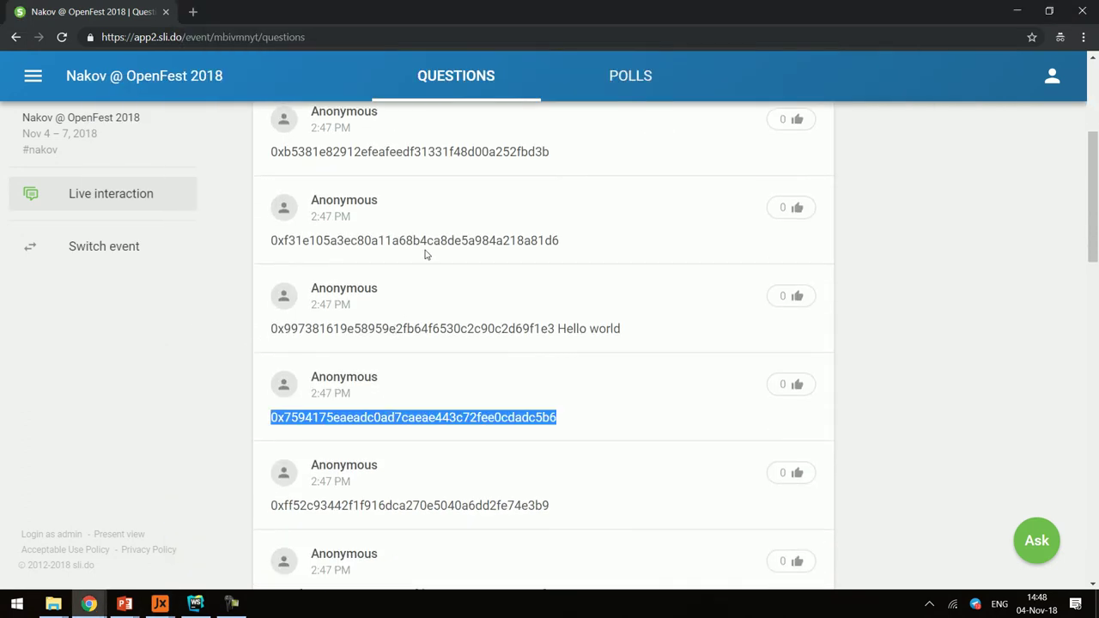
pyautogui.hotkey('alt', 'Tab')
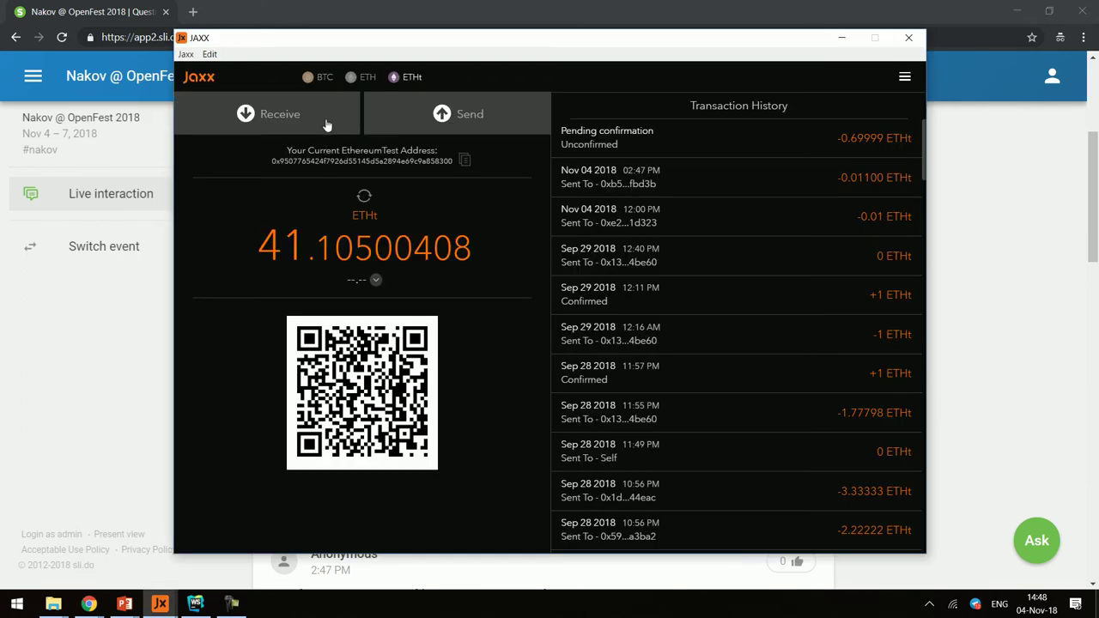
pyautogui.click(453, 125)
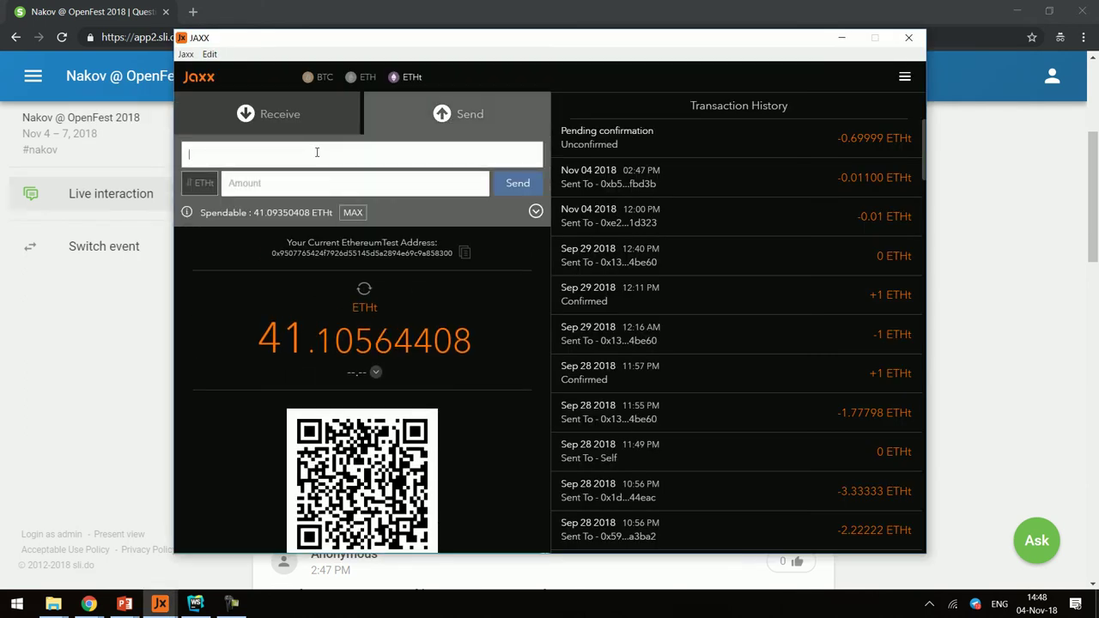
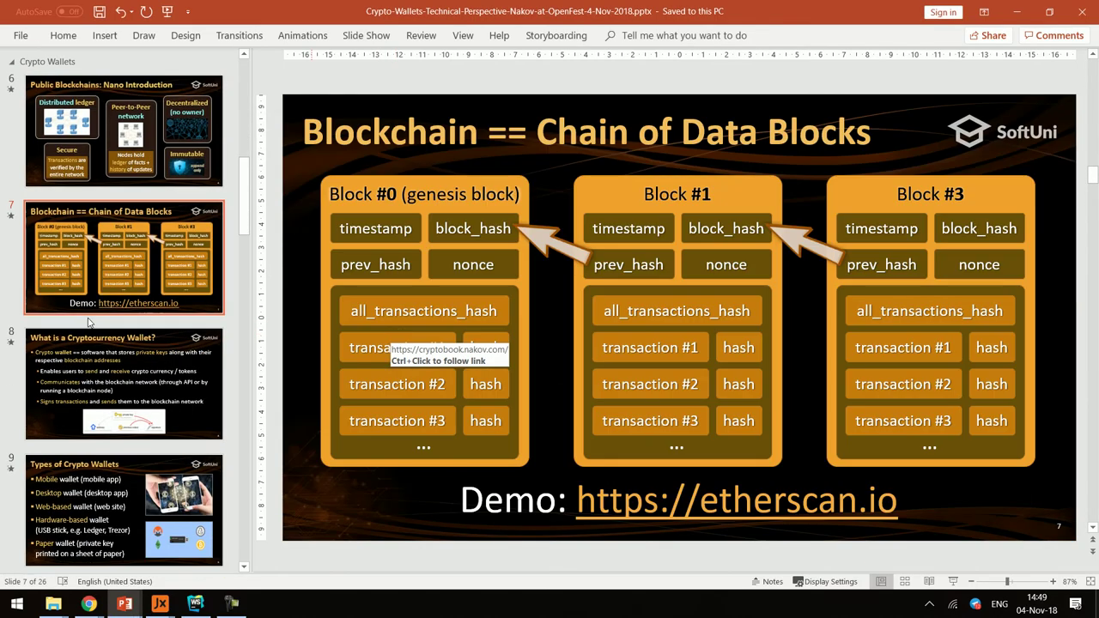
# Step: Resume the PowerPoint slide show and advance to the slide "Send ETHt to the People Around You"
pyautogui.scroll(-1, 395, 335)
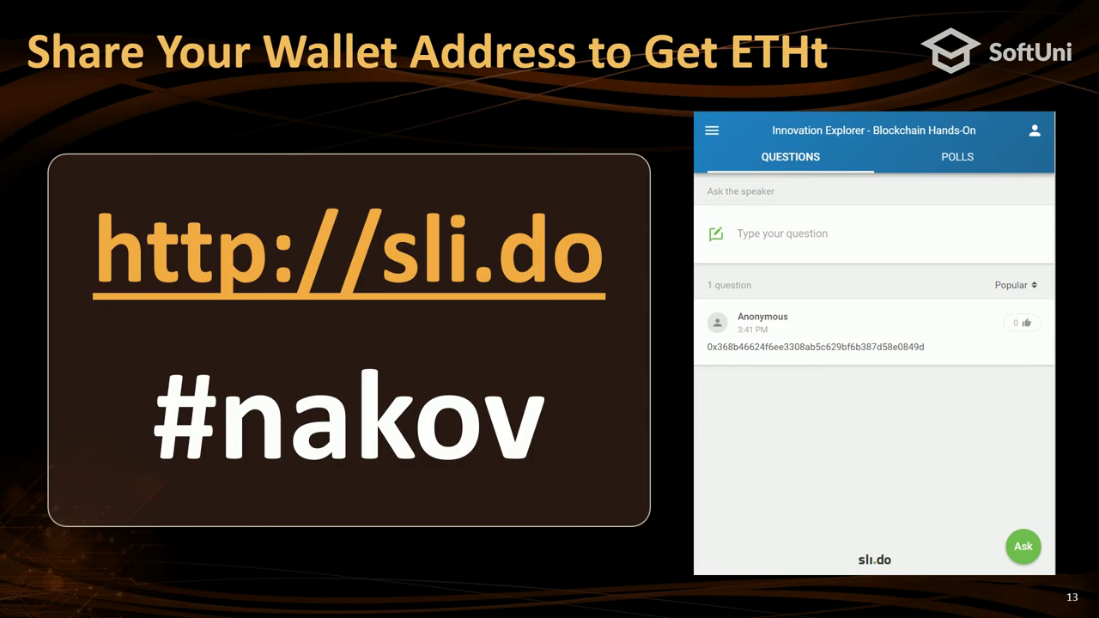
pyautogui.press('Right')
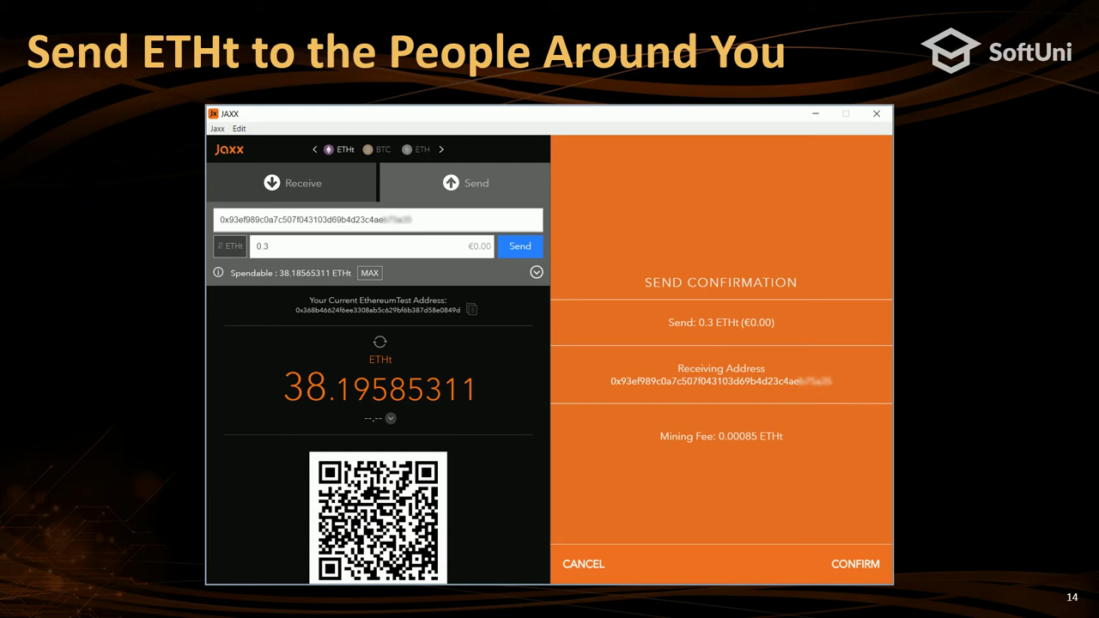
# Step: Switch to Jaxx, open the pending 0.9 ETHt transaction in the block explorer, and copy its transaction hash
pyautogui.hotkey('alt', 'Tab')
pyautogui.hotkey('alt', 'Tab')
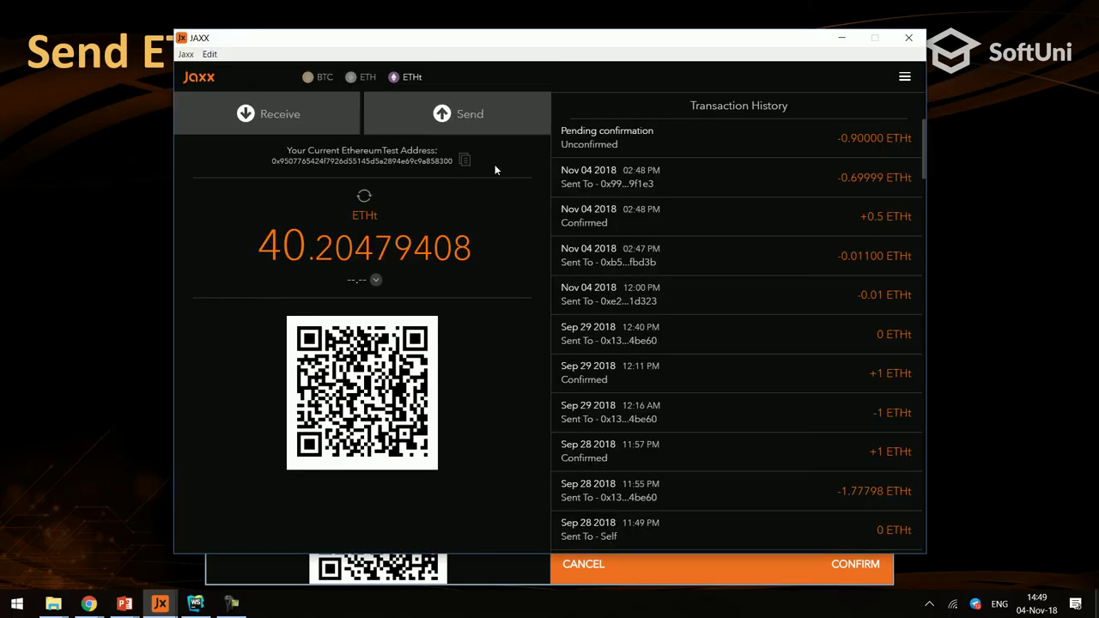
pyautogui.click(634, 148)
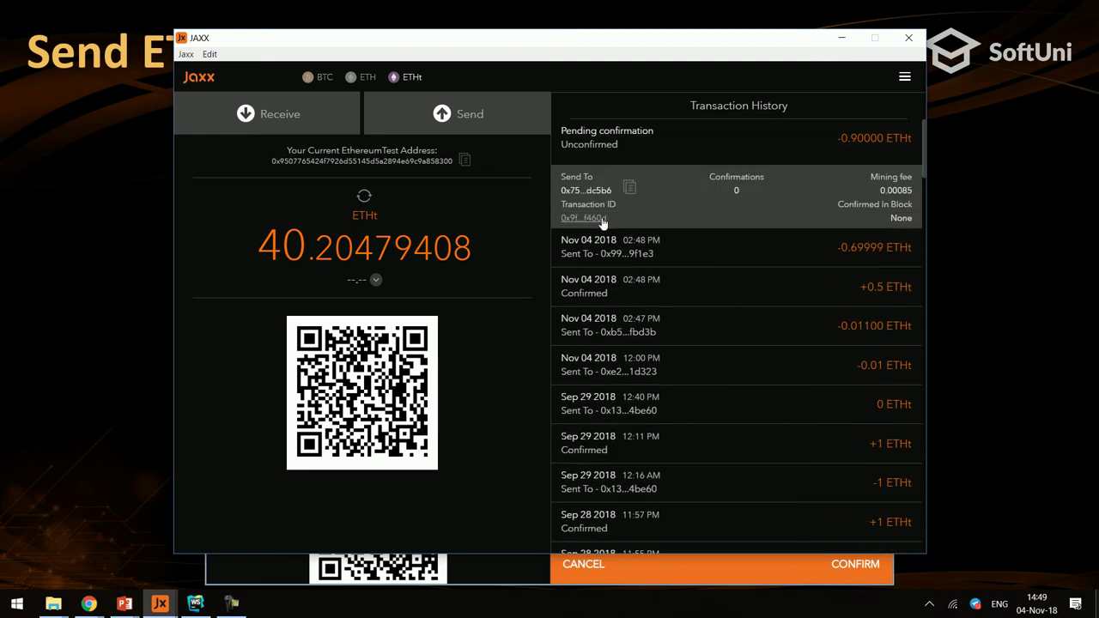
pyautogui.click(599, 220)
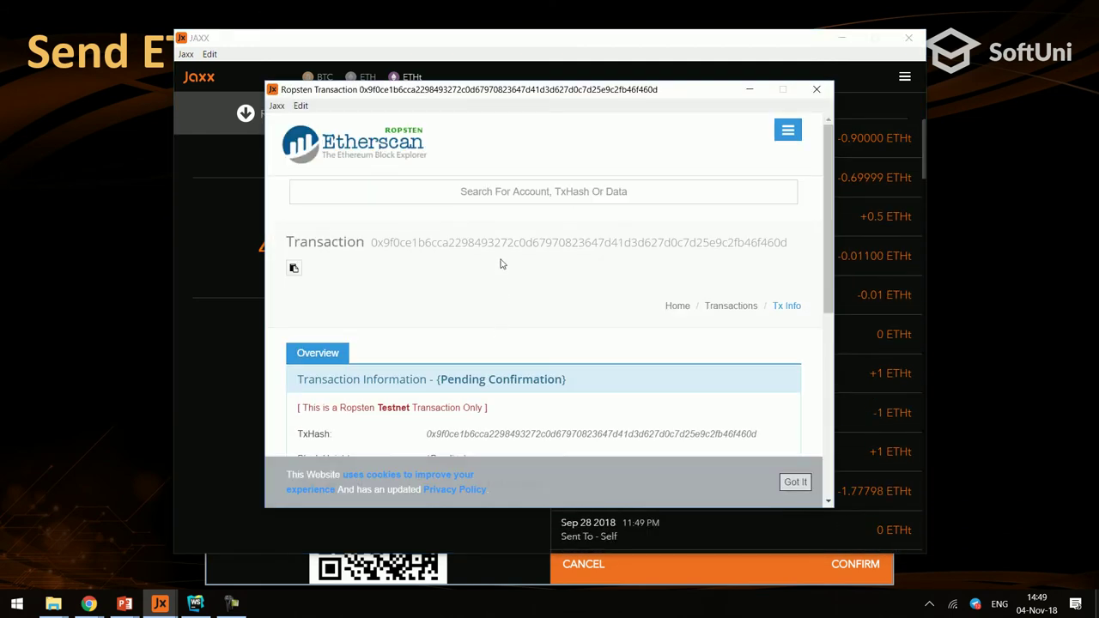
pyautogui.doubleClick(502, 241)
pyautogui.hotkey('ctrl', 'c')
pyautogui.click(816, 90)
# Step: Switch to Chrome, open ropsten.etherscan.io in a new tab, and look up the copied transaction hash
pyautogui.hotkey('alt', 'Tab')
pyautogui.hotkey('alt', 'Tab')
pyautogui.hotkey('alt', 'Tab')
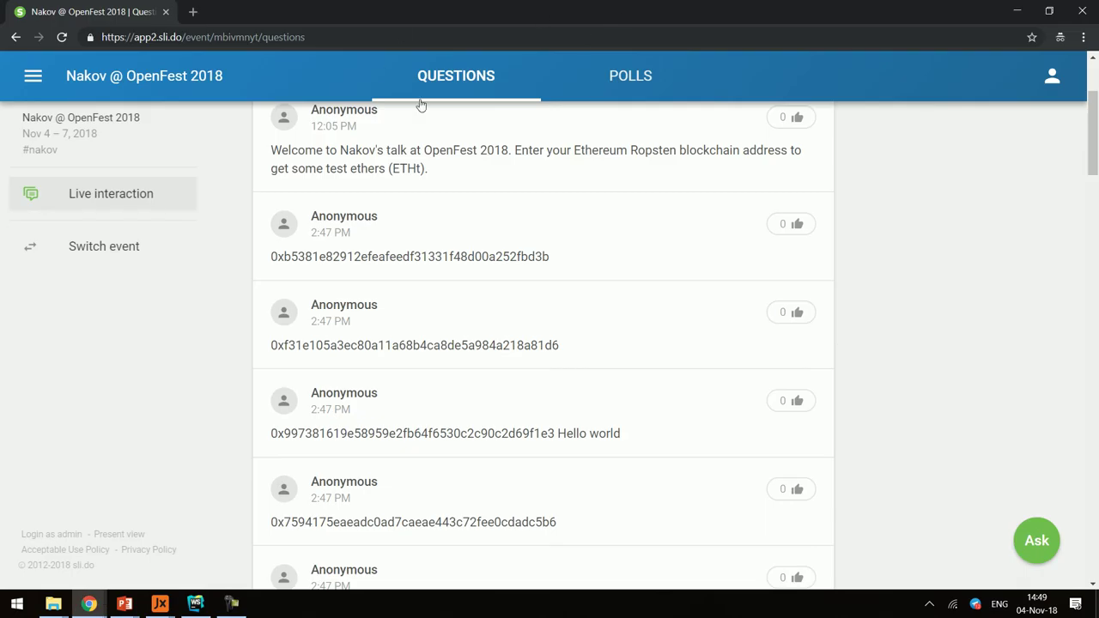
pyautogui.click(192, 12)
pyautogui.write('rop')
pyautogui.press('Return')
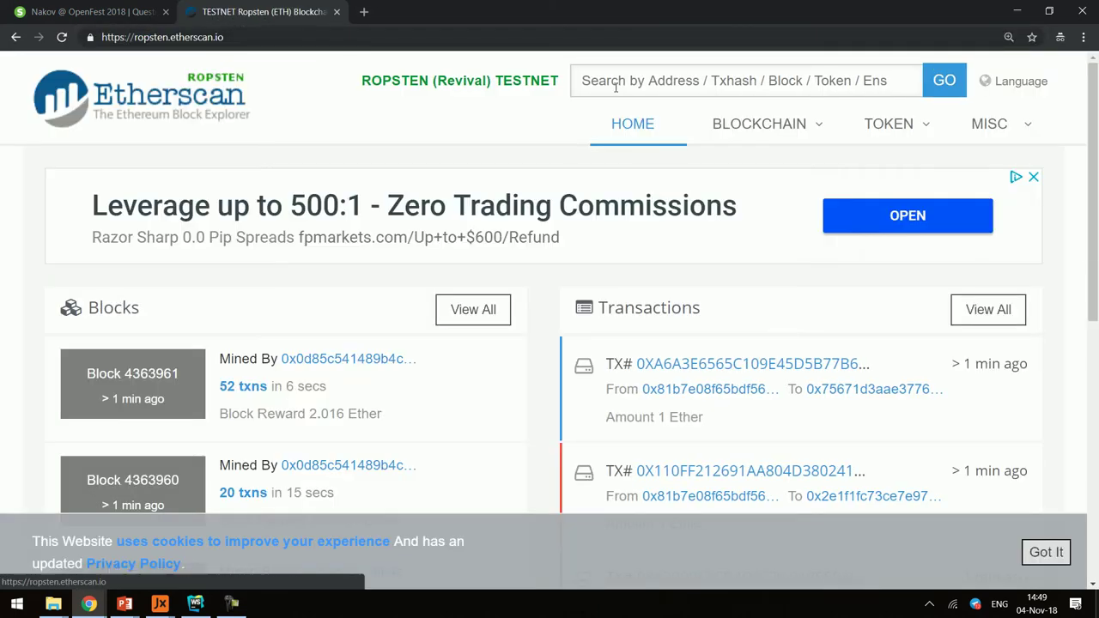
pyautogui.hotkey('ctrl', 'v')
pyautogui.click(945, 80)
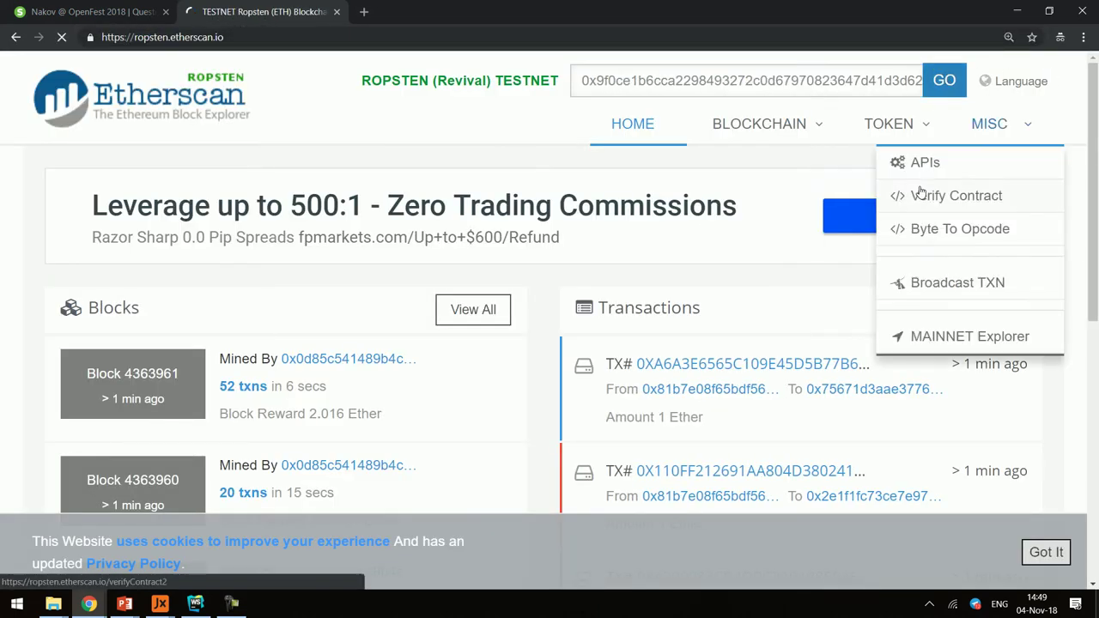
pyautogui.scroll(-2, 246, 398)
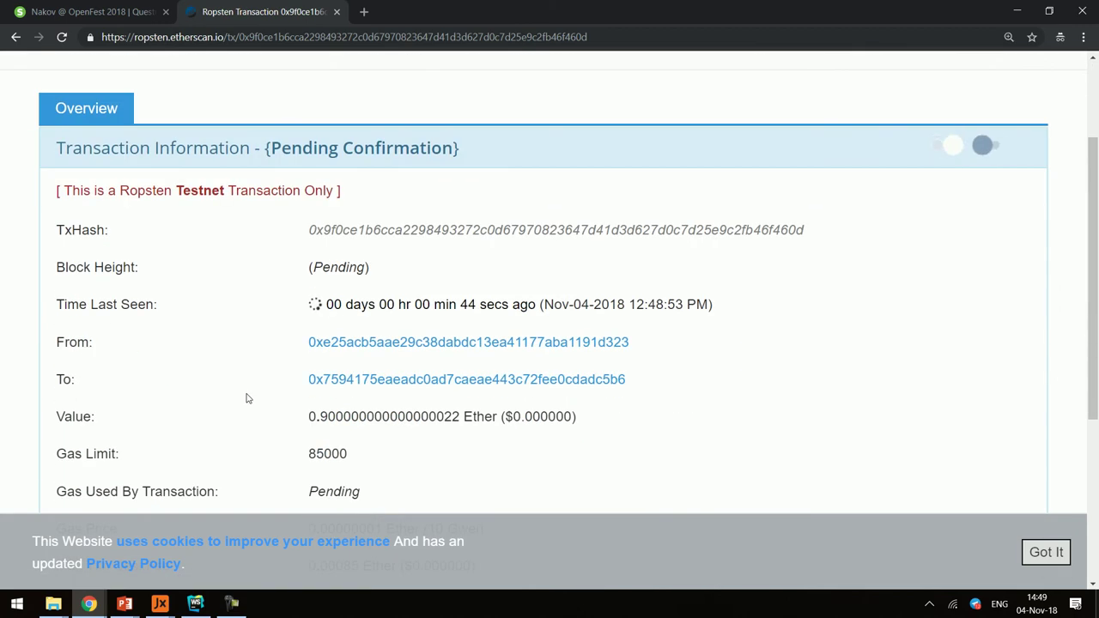
# Step: Open the sender address from the transaction, examine its latest incoming and outgoing transactions, and reload the list
pyautogui.click(403, 348)
pyautogui.scroll(-5, 402, 348)
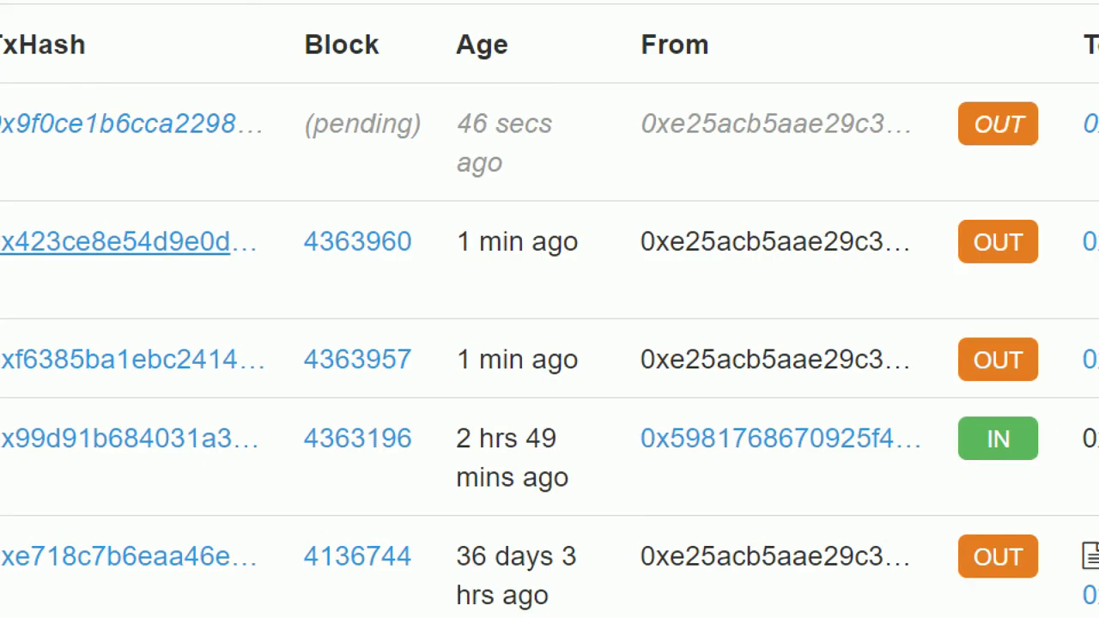
pyautogui.moveTo(409, 43)
pyautogui.mouseDown()
pyautogui.moveTo(609, 421)
pyautogui.moveTo(658, 410)
pyautogui.moveTo(653, 401)
pyautogui.mouseUp()
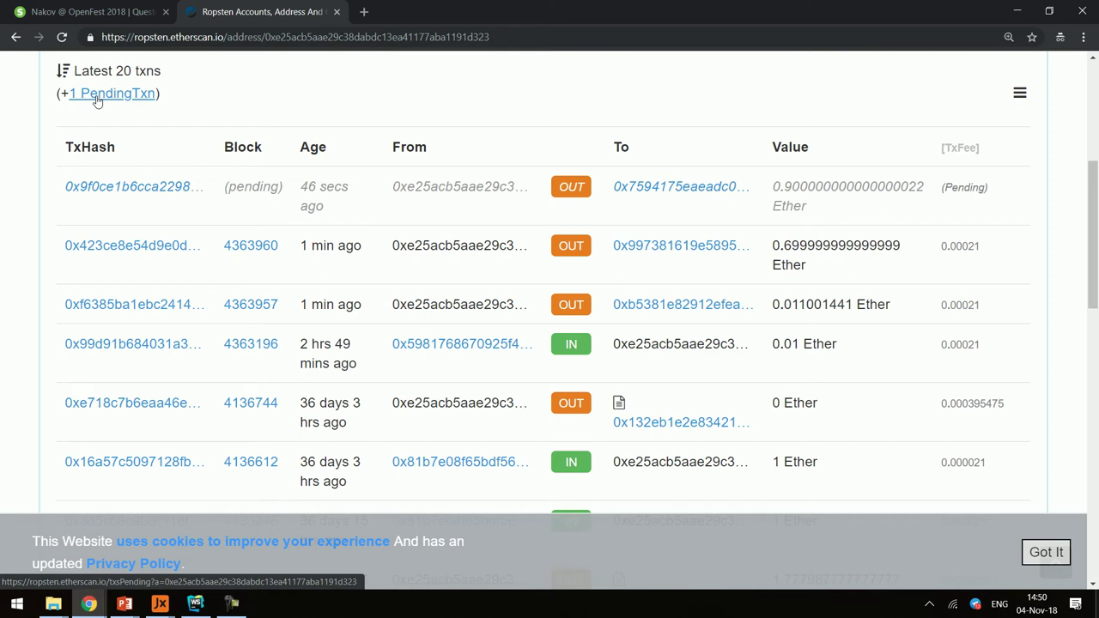
pyautogui.press('F5')
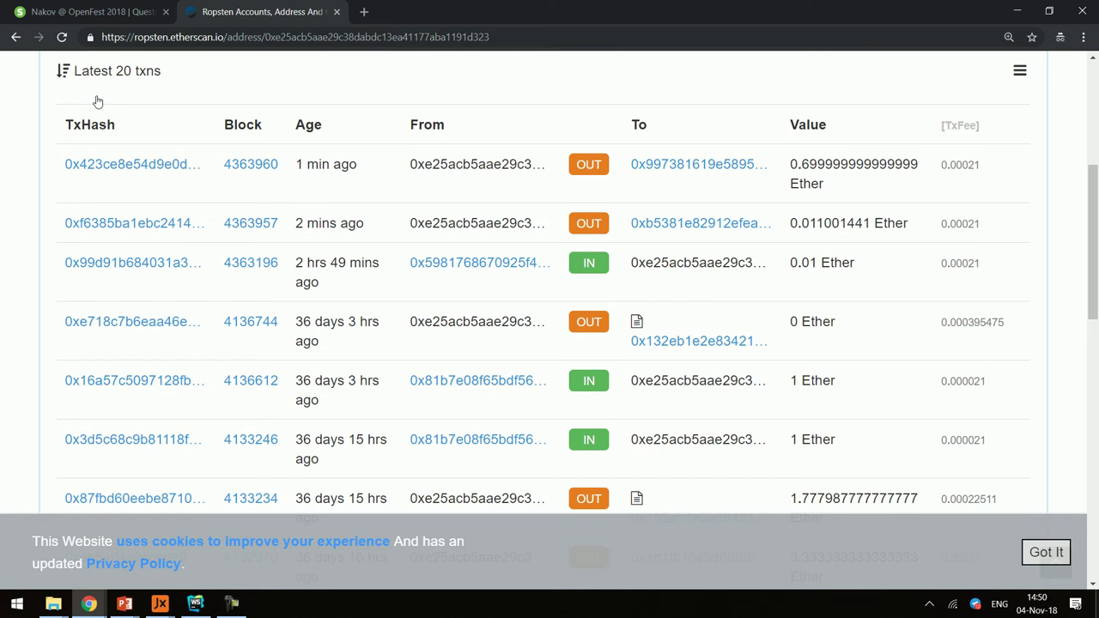
# Step: Return to the PowerPoint slide show and advance past "Ethereum Testnet Faucets" to "Simple Keystores vs. HD Wallets"
pyautogui.hotkey('alt', 'Tab')
pyautogui.hotkey('alt', 'Tab')
pyautogui.press('Right')
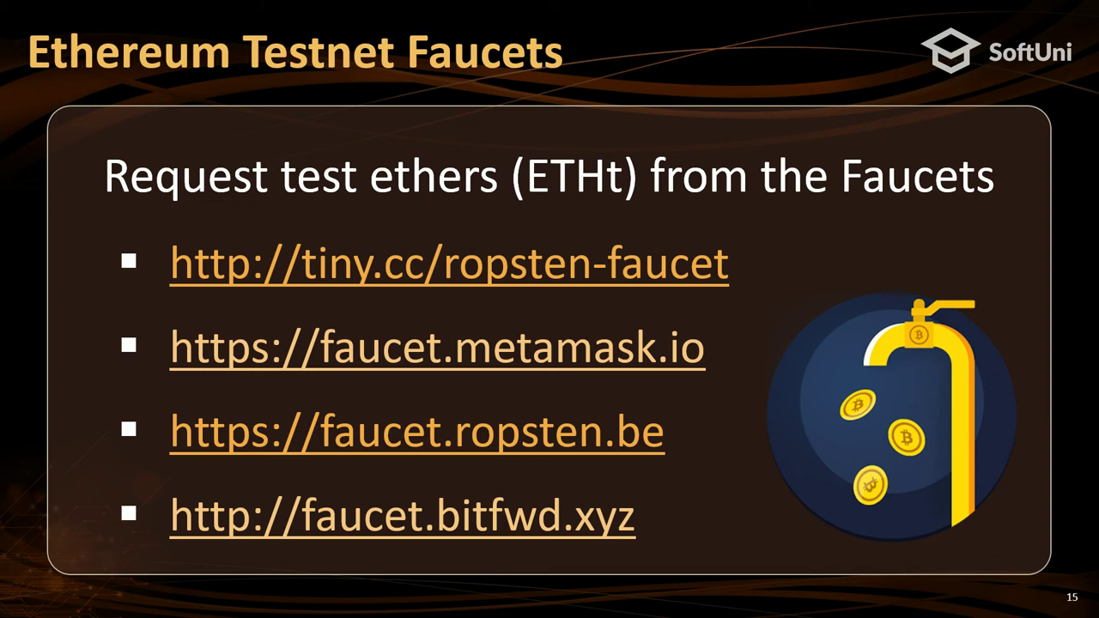
pyautogui.press('Right')
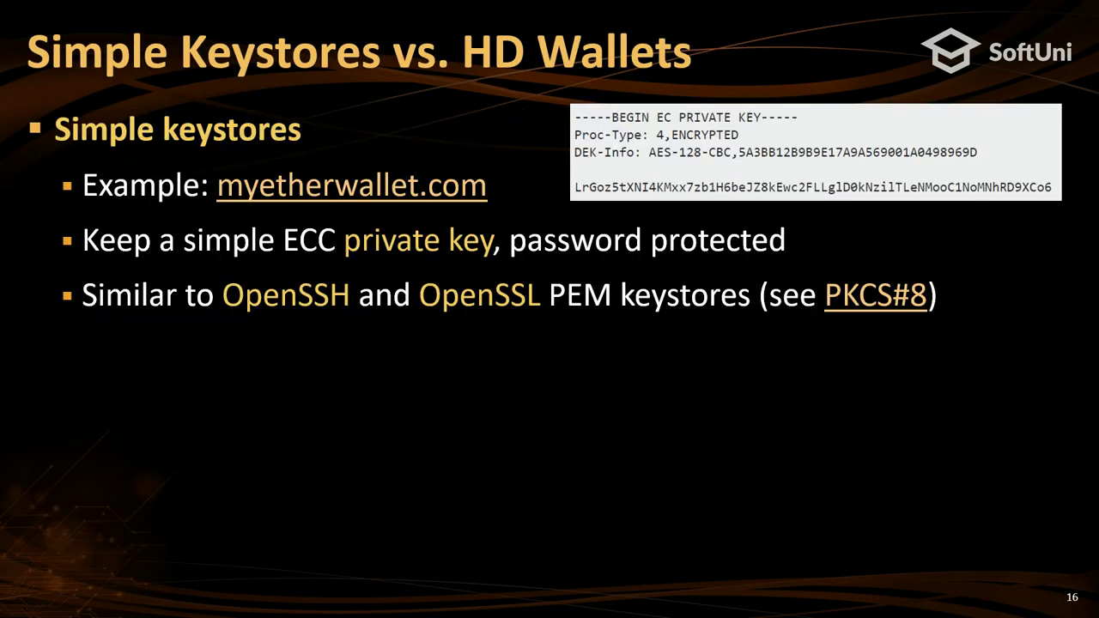
# Step: Switch to Jaxx and review the options in its Settings
pyautogui.hotkey('alt', 'Tab')
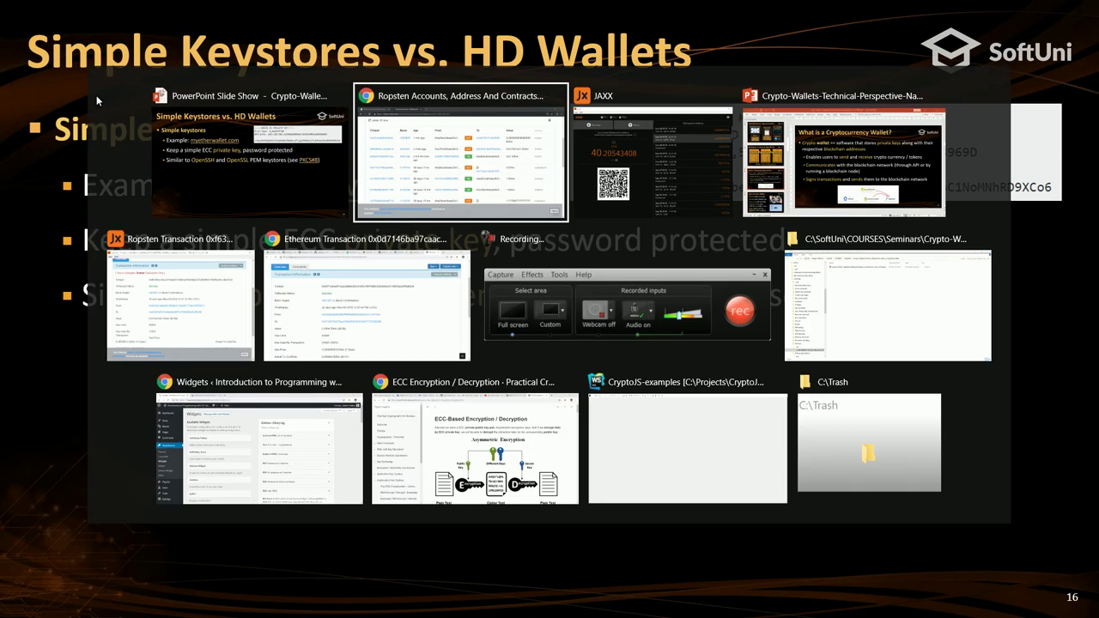
pyautogui.hotkey('alt', 'Tab')
pyautogui.click(902, 79)
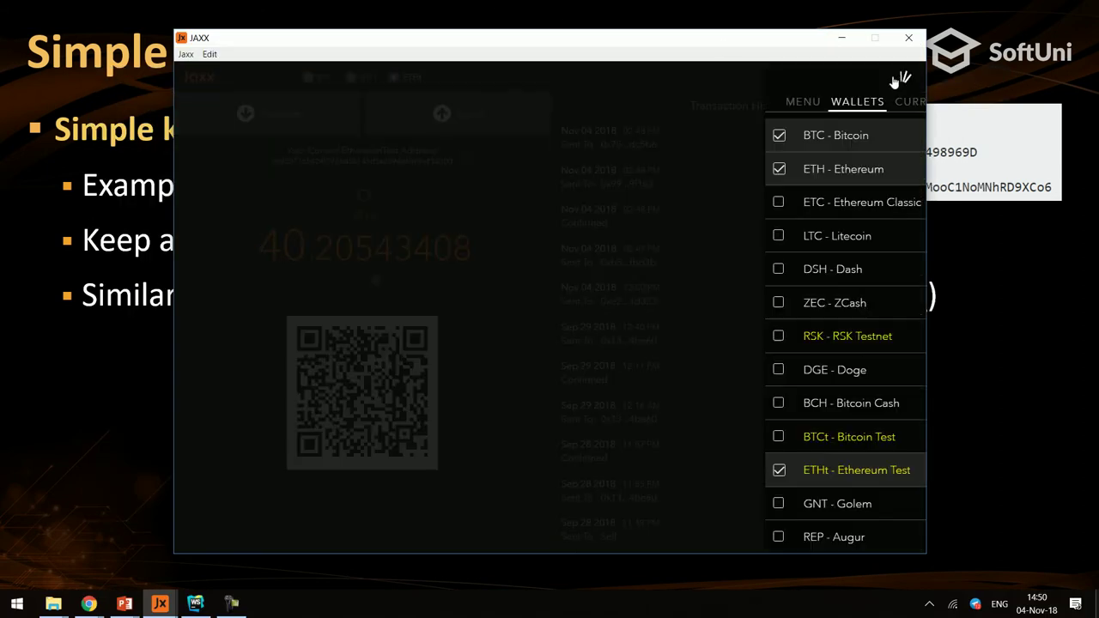
pyautogui.click(751, 104)
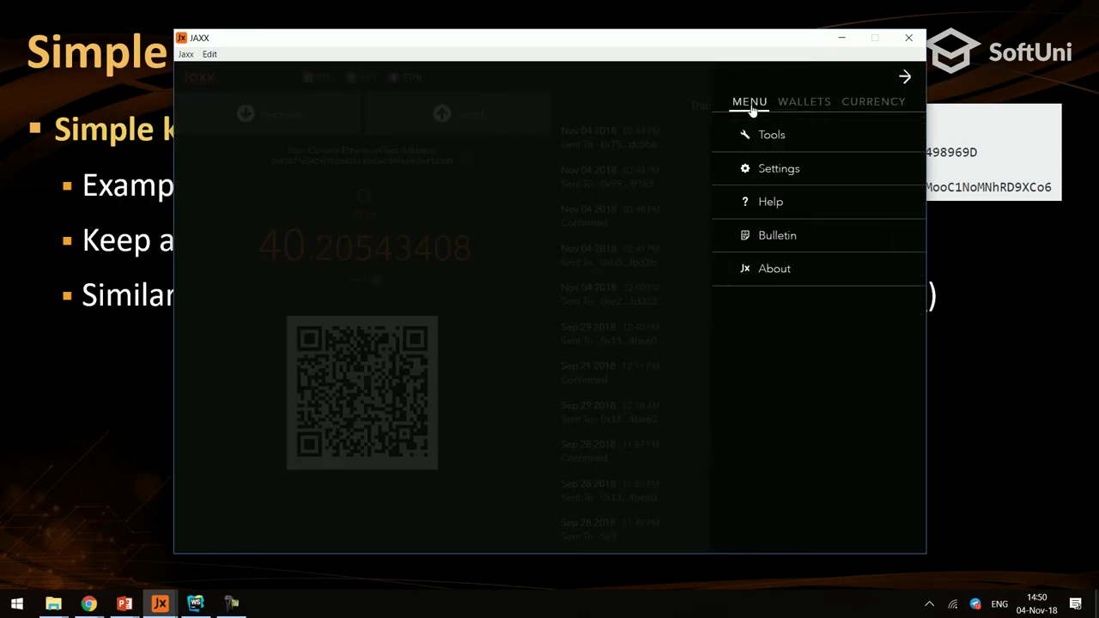
pyautogui.click(764, 172)
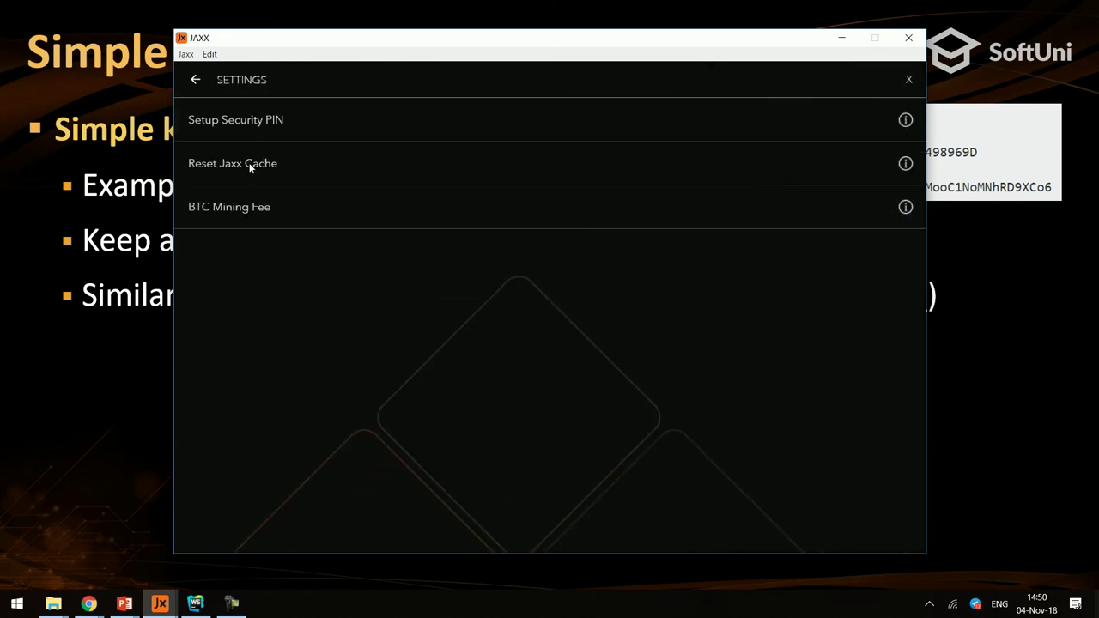
pyautogui.click(196, 79)
# Step: Use the Display Private Keys tool, accept its warning, and show the wallet's Ethereum keys
pyautogui.click(749, 134)
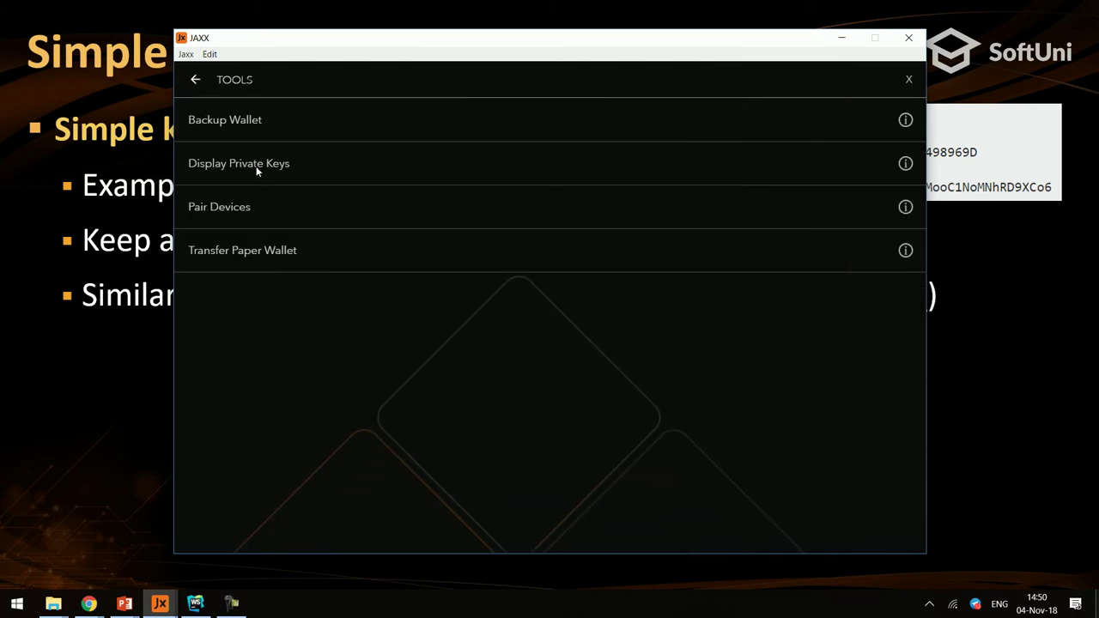
pyautogui.click(256, 165)
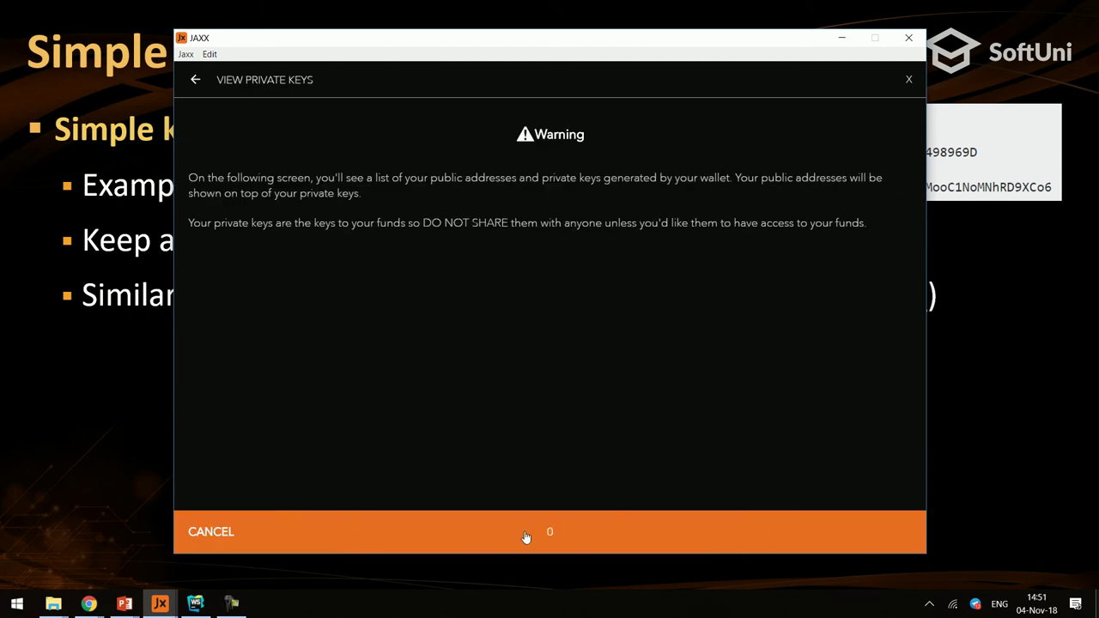
pyautogui.click(897, 534)
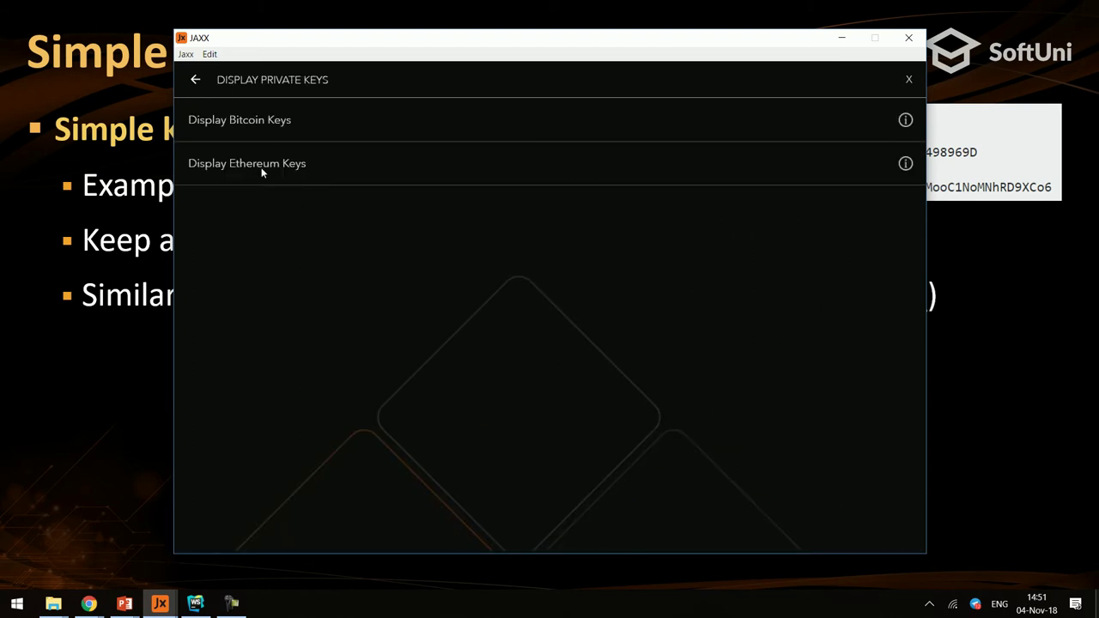
pyautogui.click(261, 168)
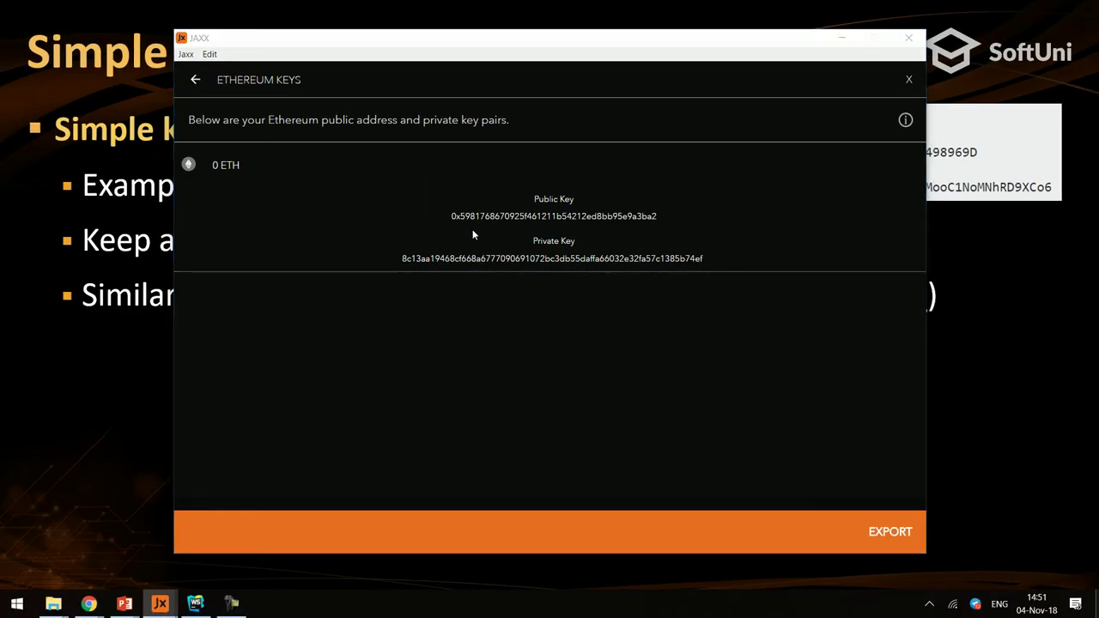
# Step: Close Jaxx and return to the "Simple Keystores vs. HD Wallets" slide in the PowerPoint slide show
pyautogui.click(908, 37)
pyautogui.press('Left')
pyautogui.press('Right')
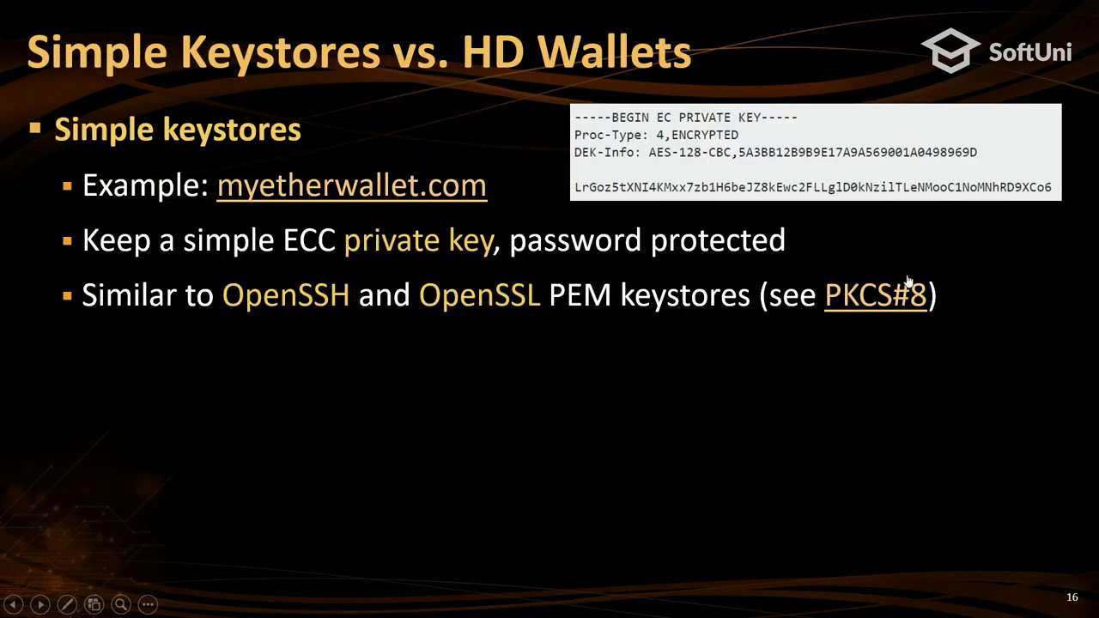